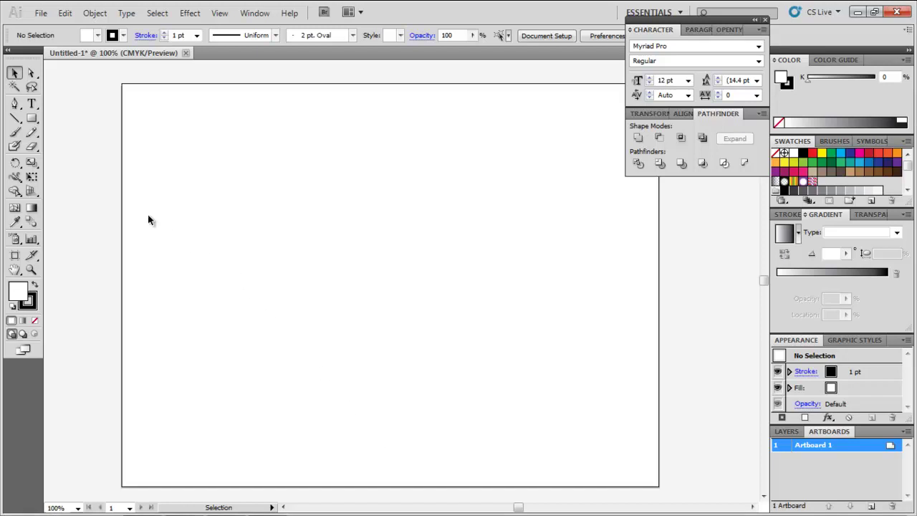
# - Draw an ellipse about 287 pt tall in the middle of the artboard and convert its lowest anchor to a corner point
pyautogui.moveTo(31, 118); pyautogui.dragTo(50, 149)
pyautogui.moveTo(303, 184); pyautogui.dragTo(445, 373)
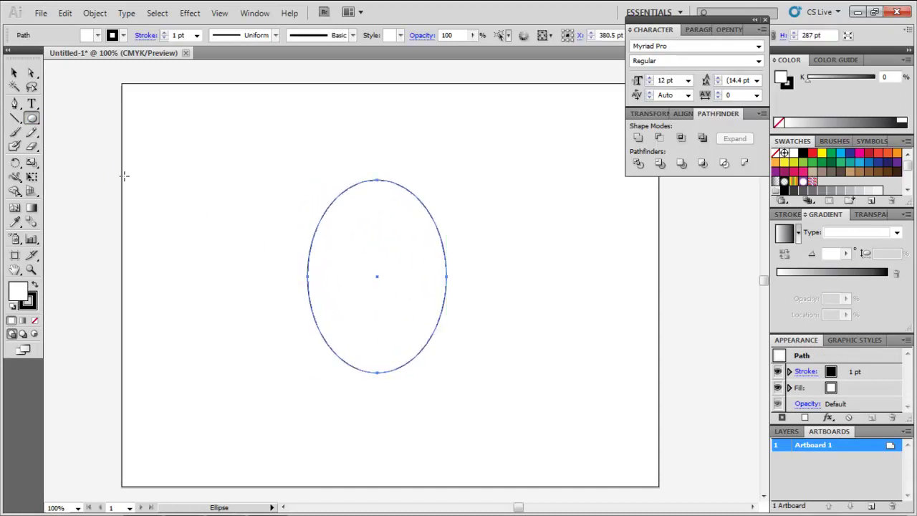
pyautogui.moveTo(19, 111); pyautogui.dragTo(57, 153)
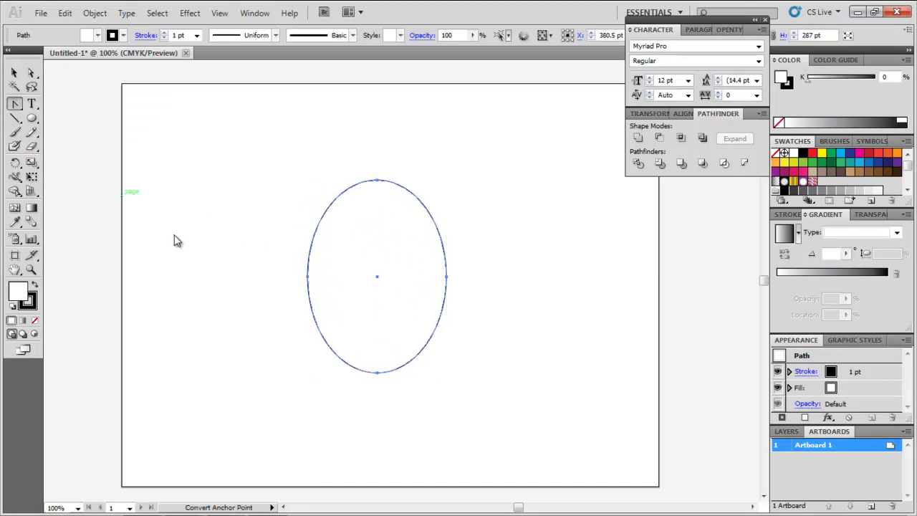
pyautogui.click(378, 373)
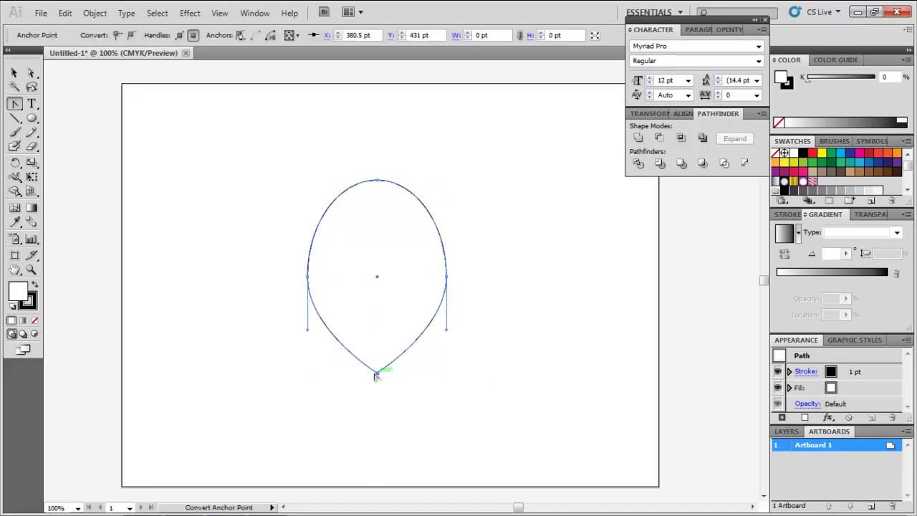
# - Pull the ellipse's lowest point straight down to Y 479 pt and delete the curve above its side anchors
pyautogui.press('a')
pyautogui.moveTo(379, 378); pyautogui.dragTo(380, 402)
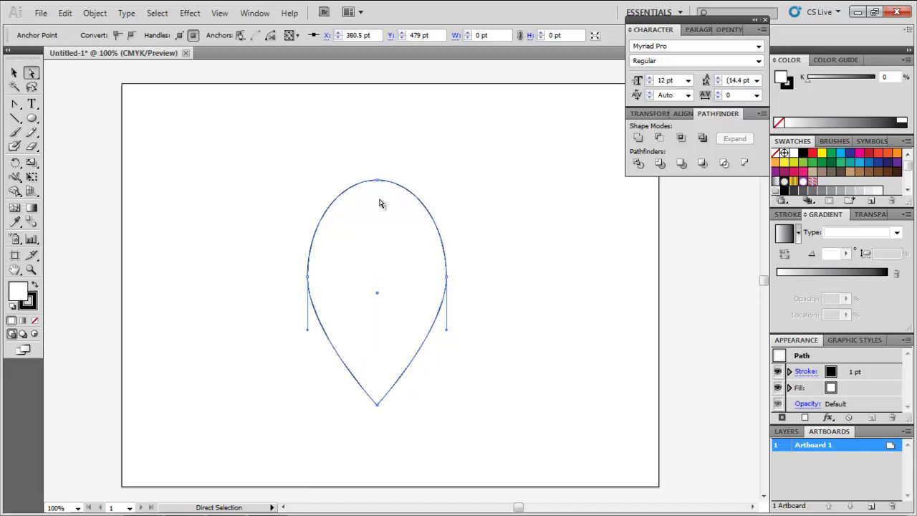
pyautogui.press('Delete')
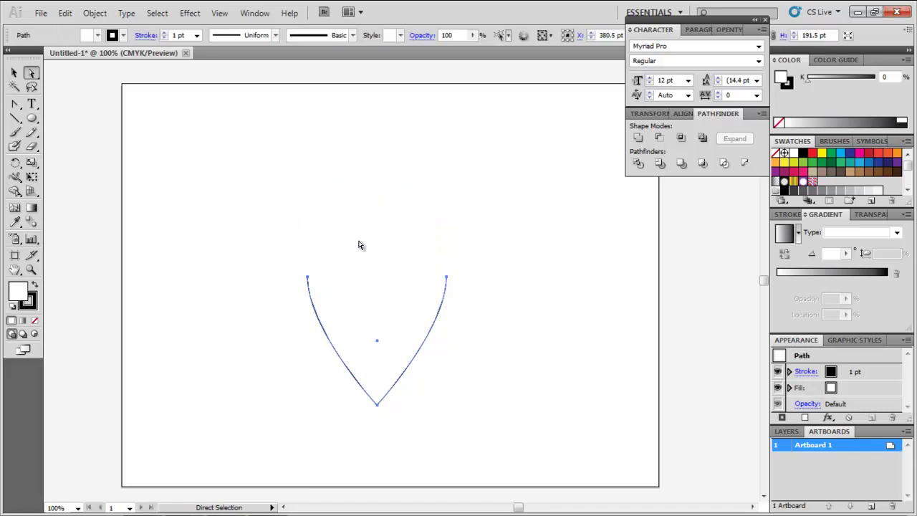
pyautogui.click(358, 247)
# - Draw an upward-curving arc with the Pen tool across the open top of the pointed path
pyautogui.press('p')
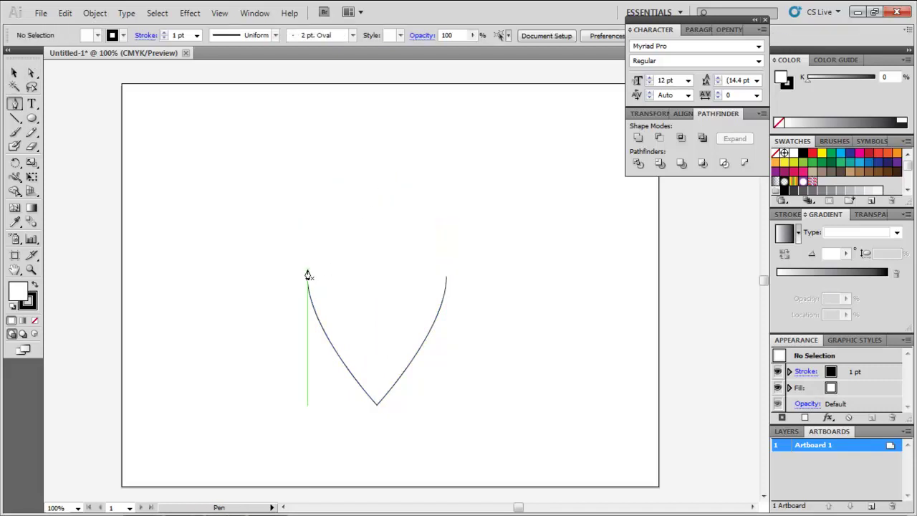
pyautogui.click(307, 270)
pyautogui.moveTo(446, 269); pyautogui.dragTo(523, 332)
# - Nudge the arc down and align its two end anchors with the open ends of the pointed path
pyautogui.press('v')
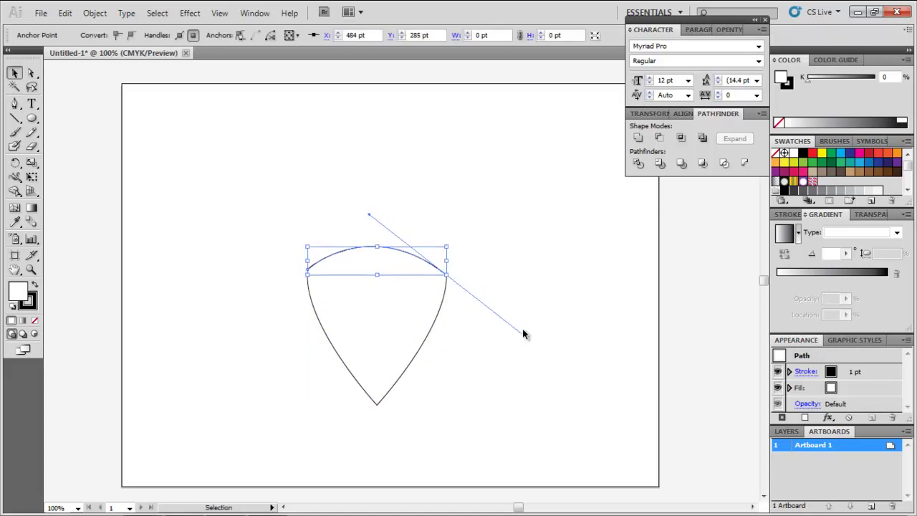
pyautogui.press('Down')
pyautogui.press('Down')
pyautogui.press('Down')
pyautogui.press('Down')
pyautogui.press('Down')
pyautogui.press('Down')
pyautogui.press('Down')
pyautogui.press('Down')
pyautogui.press('Down')
pyautogui.press('Down')
pyautogui.press('Down')
pyautogui.click(522, 335)
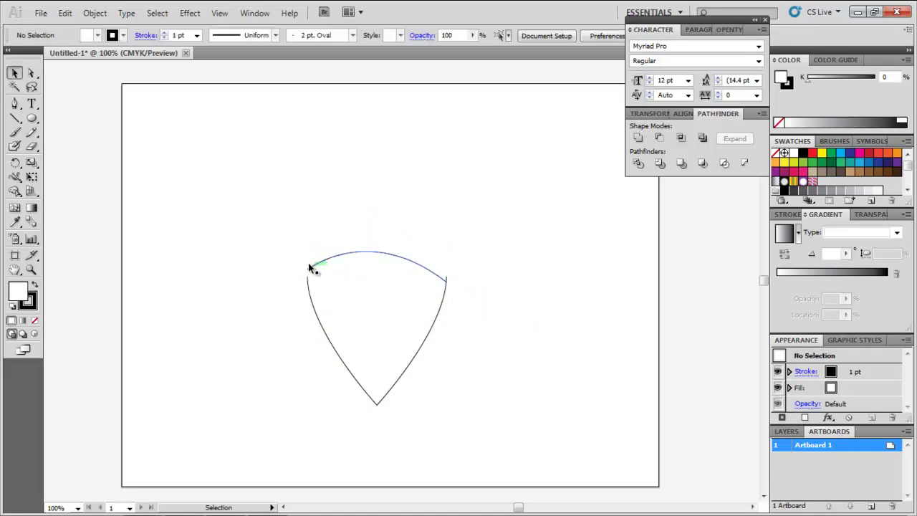
pyautogui.press('a')
pyautogui.moveTo(308, 267); pyautogui.dragTo(308, 276)
pyautogui.moveTo(446, 284); pyautogui.dragTo(446, 277)
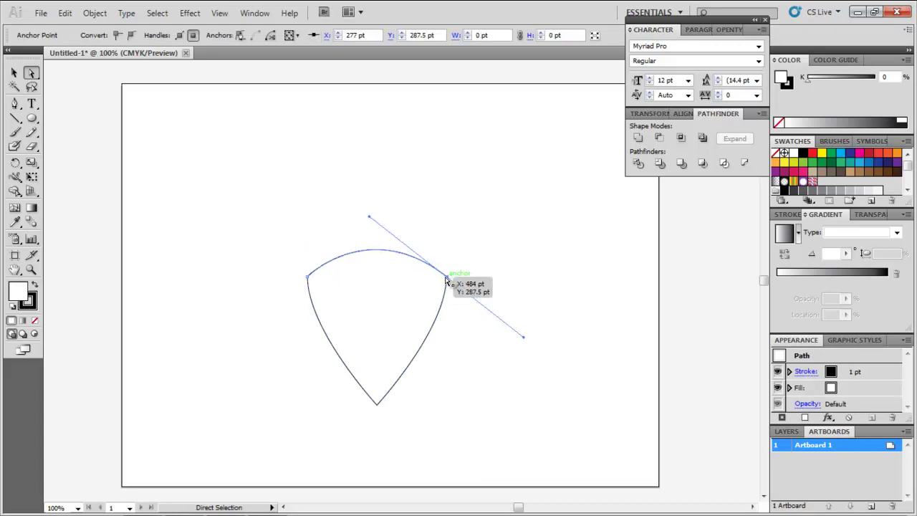
pyautogui.click(460, 356)
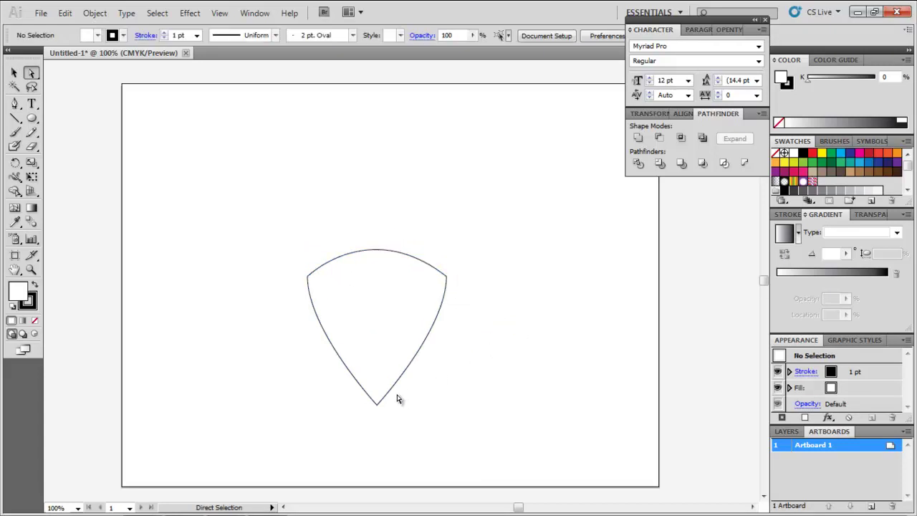
# - Join the arc and pointed path into one shield outline, then raise it and stretch it to about 255.5 pt tall
pyautogui.press('v')
pyautogui.moveTo(303, 253); pyautogui.dragTo(449, 400)
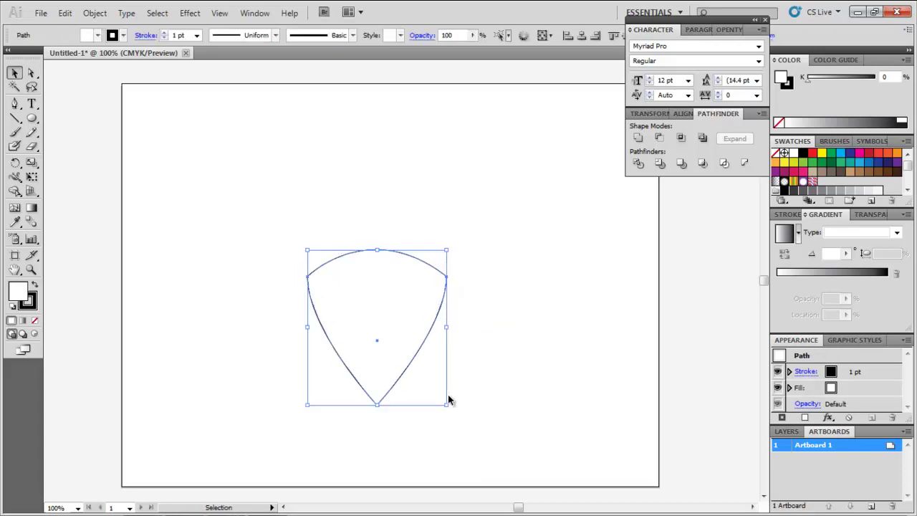
pyautogui.rightClick(413, 365)
pyautogui.click(432, 239)
pyautogui.moveTo(416, 314); pyautogui.dragTo(432, 242)
# - Remove the shield's stroke and fill it with a linear gradient of alternating light and dark grey stops
pyautogui.click(34, 320)
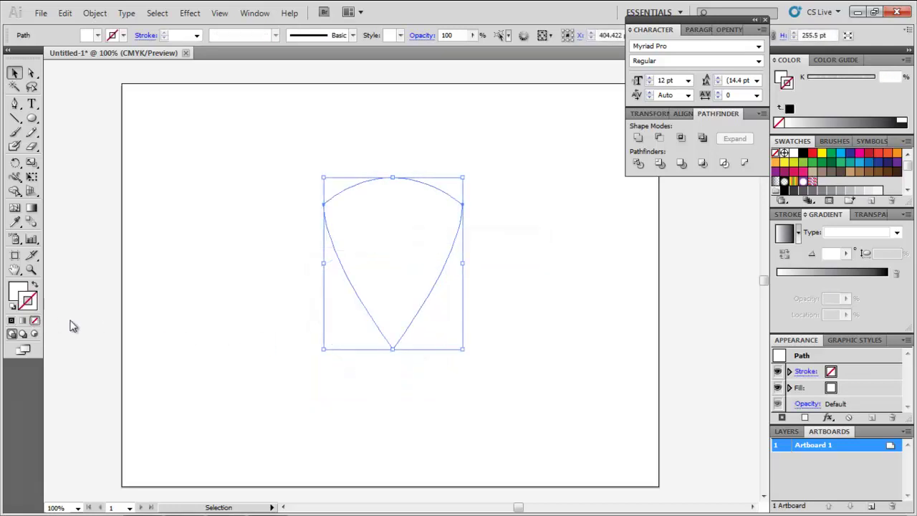
pyautogui.click(779, 280)
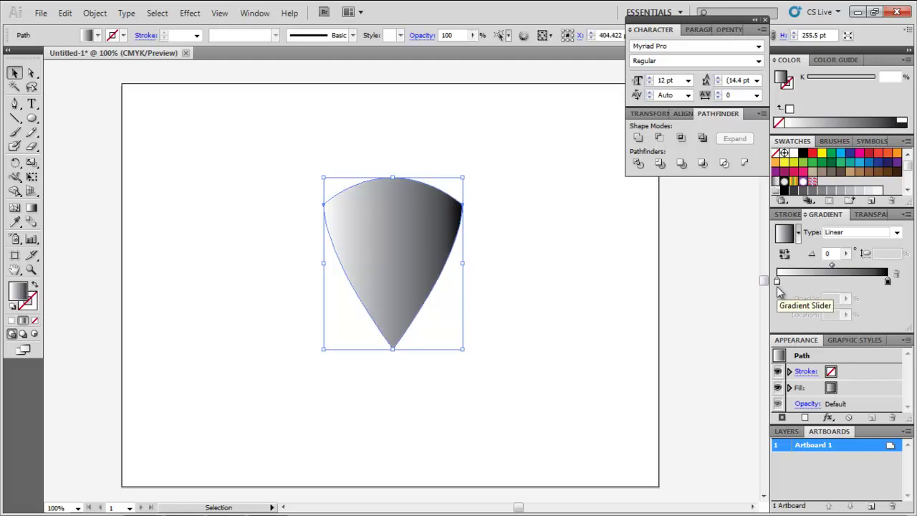
pyautogui.moveTo(792, 191); pyautogui.dragTo(798, 277)
pyautogui.moveTo(887, 280); pyautogui.dragTo(881, 308)
pyautogui.click(824, 281)
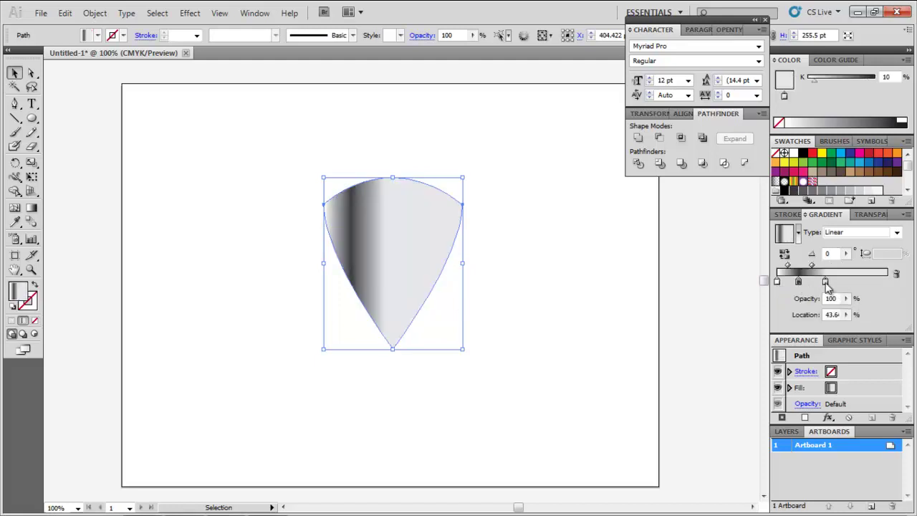
pyautogui.moveTo(832, 237); pyautogui.dragTo(850, 280)
pyautogui.moveTo(868, 191); pyautogui.dragTo(868, 280)
# - Set the shield's gradient angle to 90° and adjust its stops to six alternating light and dark grey bands
pyautogui.doubleClick(825, 254)
pyautogui.write('90')
pyautogui.press('Return')
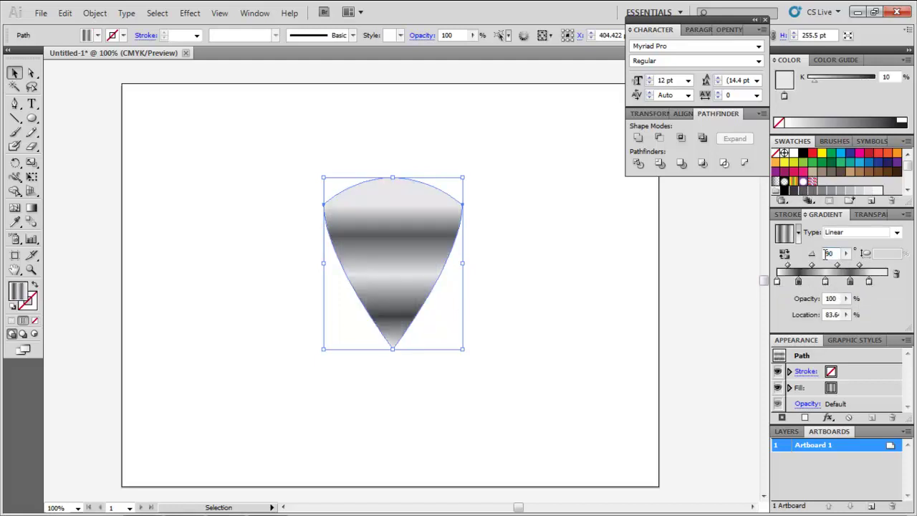
pyautogui.moveTo(808, 192); pyautogui.dragTo(818, 282)
pyautogui.click(600, 325)
pyautogui.click(422, 281)
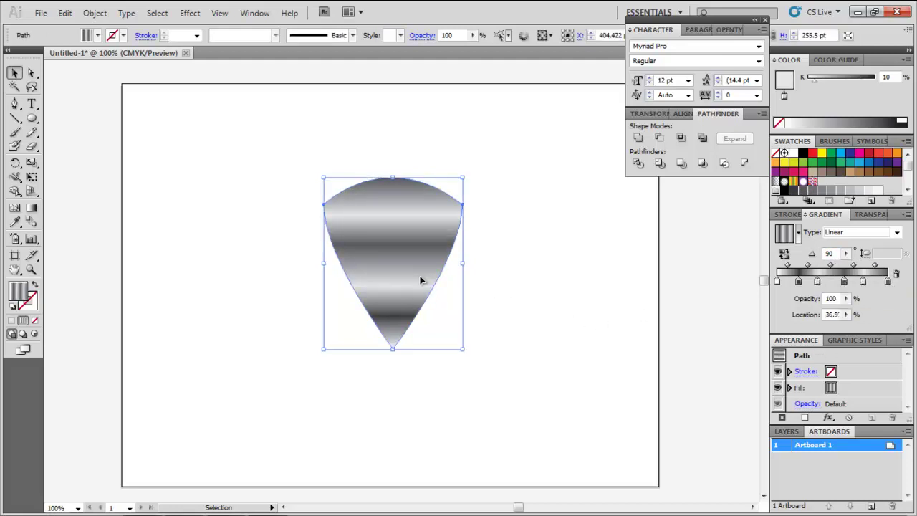
# - Create an inset copy of the shield with an Offset Path of -10 pt
pyautogui.click(94, 13)
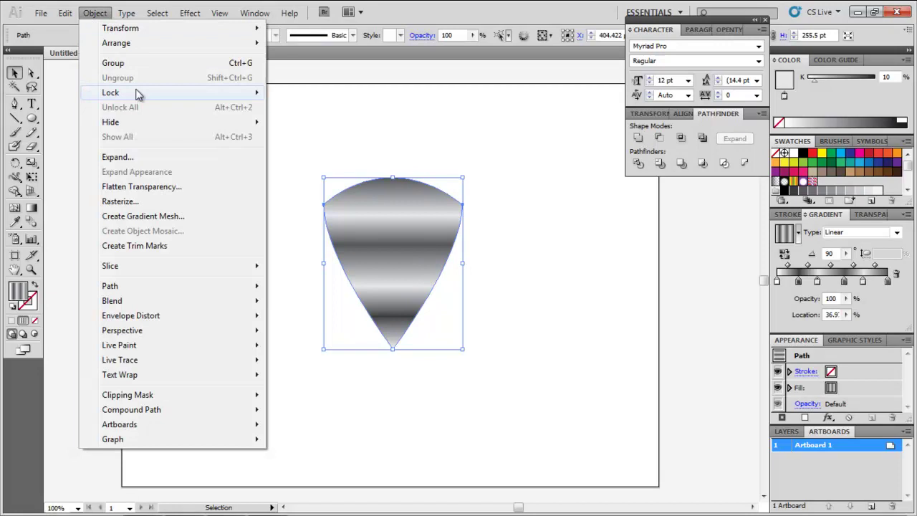
pyautogui.moveTo(208, 286)
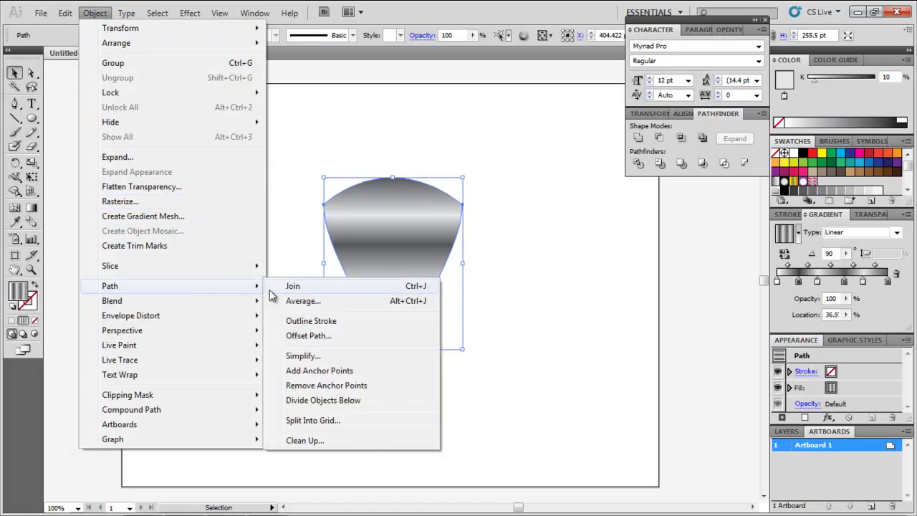
pyautogui.click(281, 339)
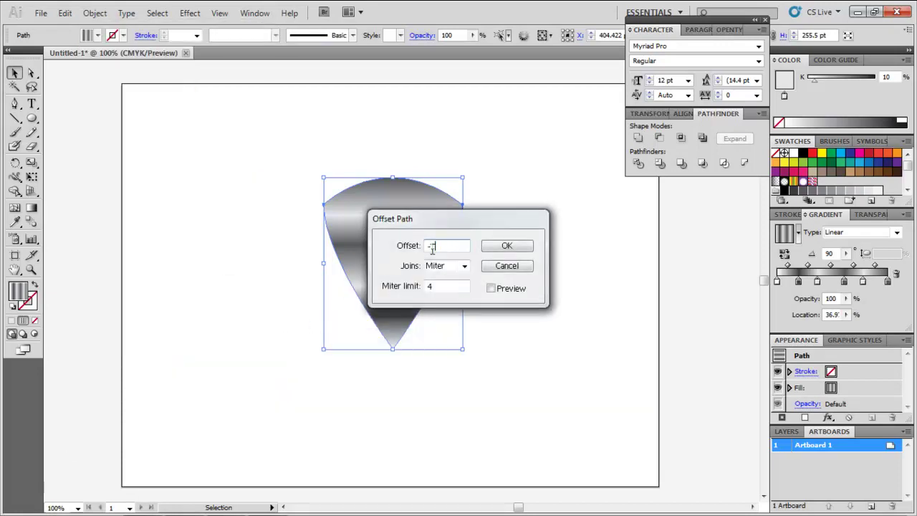
pyautogui.click(494, 247)
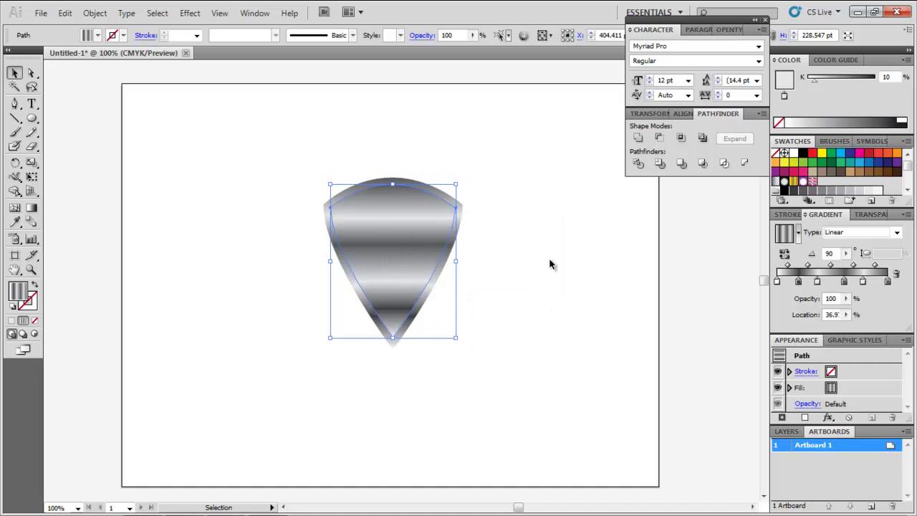
# - Set the inset shield's gradient angle to -90°
pyautogui.click(824, 253)
pyautogui.write('-')
pyautogui.press('Return')
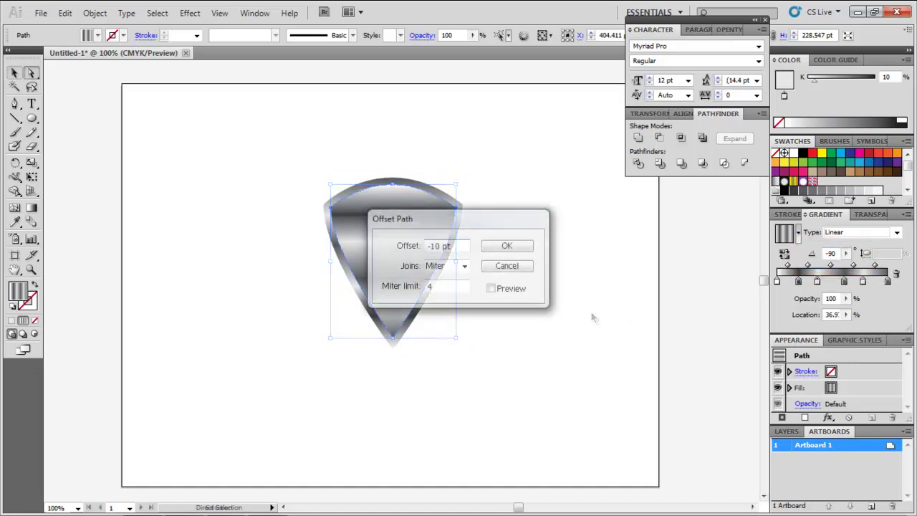
# - Create another inset shape inside the inner shield with an Offset Path of -4 pt
pyautogui.doubleClick(438, 245)
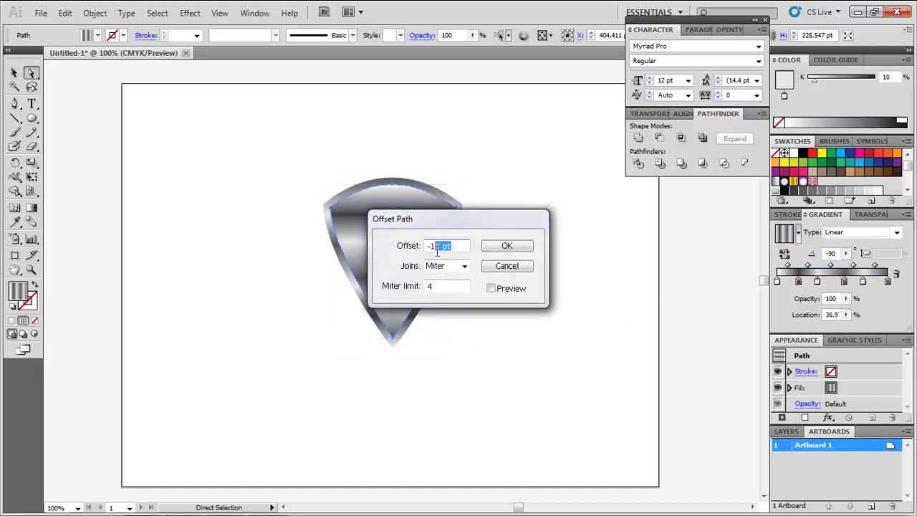
pyautogui.write('-4')
pyautogui.click(492, 247)
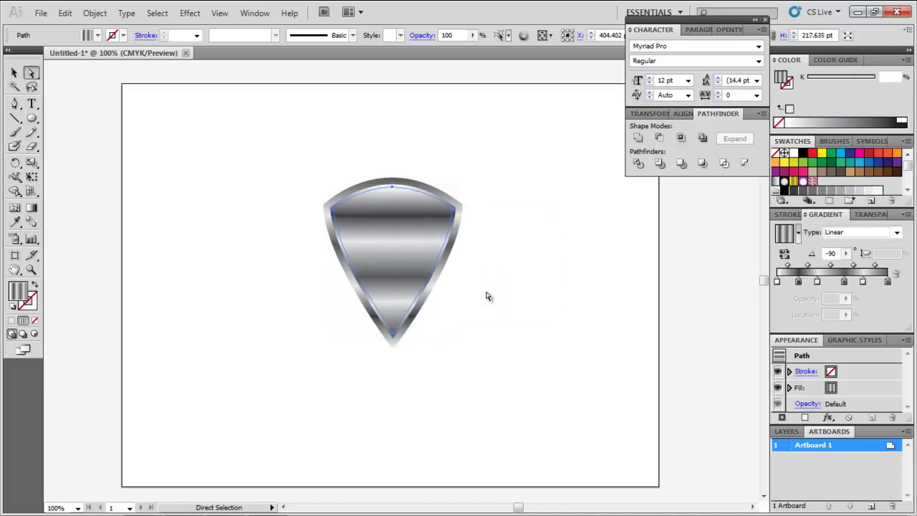
# - Reset the innermost shape's gradient to 0° and remove its intermediate stops, leaving one white and one grey stop
pyautogui.click(12, 321)
pyautogui.click(24, 321)
pyautogui.moveTo(798, 282); pyautogui.dragTo(800, 299)
pyautogui.moveTo(817, 282); pyautogui.dragTo(820, 301)
pyautogui.moveTo(843, 283); pyautogui.dragTo(845, 300)
pyautogui.moveTo(862, 282); pyautogui.dragTo(864, 301)
pyautogui.click(888, 282)
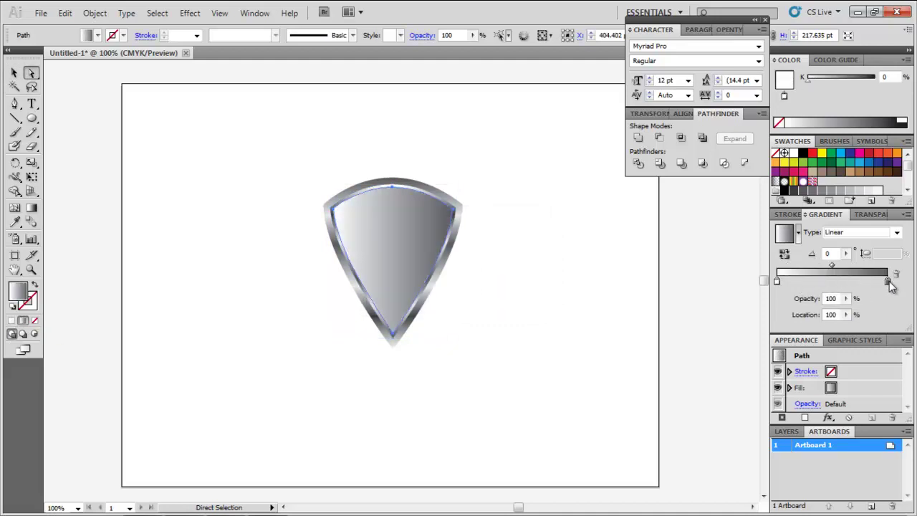
# - Color the innermost gradient's end stop blue (R 1, G 80, B 159) and change the gradient type to Radial
pyautogui.doubleClick(887, 280)
pyautogui.doubleClick(879, 328)
pyautogui.write('80')
pyautogui.press('Return')
pyautogui.click(881, 232)
pyautogui.click(861, 248)
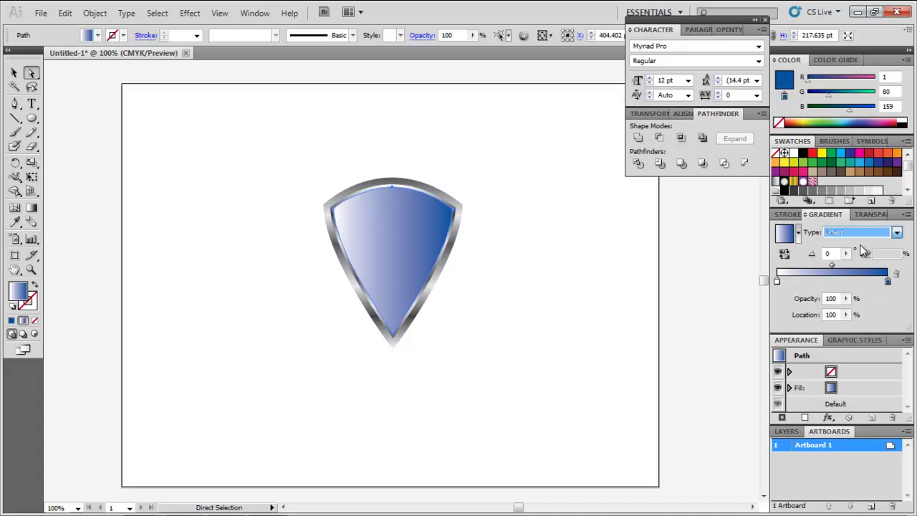
# - Place the radial gradient's highlight in the upper left of the blue shape and extend its radius toward the lower right
pyautogui.press('g')
pyautogui.moveTo(377, 243); pyautogui.dragTo(425, 288)
pyautogui.press('v')
pyautogui.click(476, 289)
pyautogui.click(407, 251)
pyautogui.press('g')
pyautogui.moveTo(376, 243); pyautogui.dragTo(363, 224)
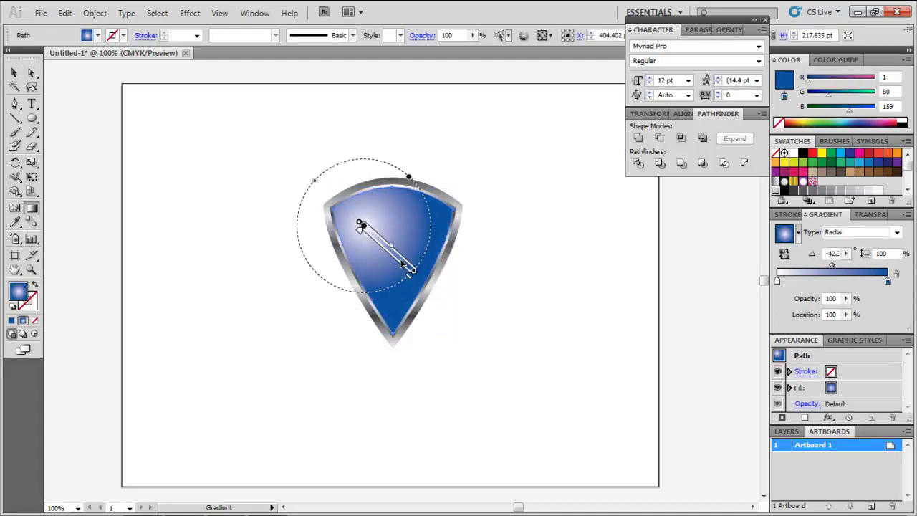
pyautogui.moveTo(410, 268); pyautogui.dragTo(428, 285)
pyautogui.press('v')
pyautogui.click(509, 306)
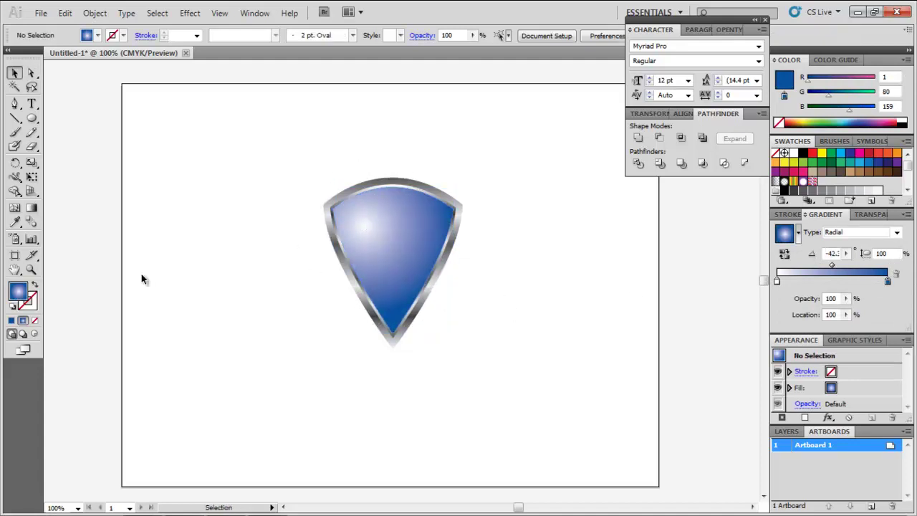
# - Draw a circle about 14 pt tall beside the shield with a linear gradient from white to dark grey (C 71, M 56.52, Y 54.24, K 33.81)
pyautogui.press('l')
pyautogui.moveTo(182, 179); pyautogui.dragTo(191, 188)
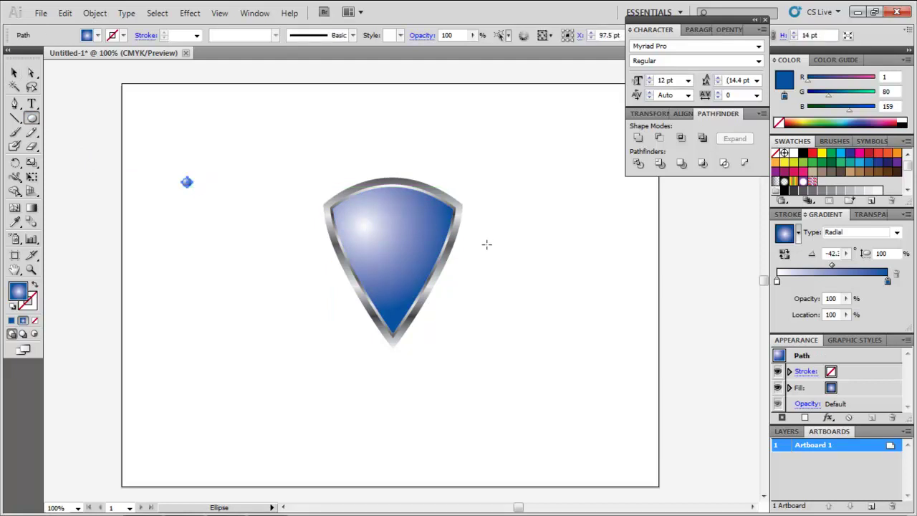
pyautogui.doubleClick(21, 293)
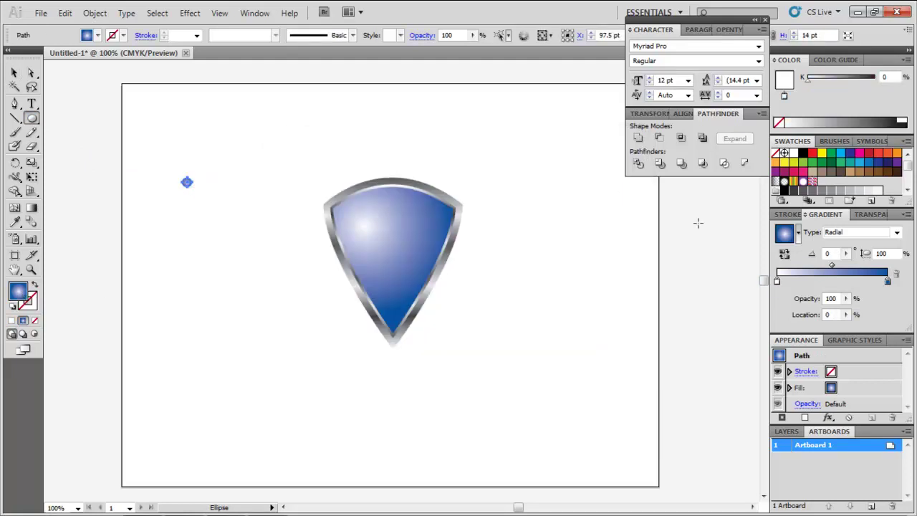
pyautogui.click(896, 232)
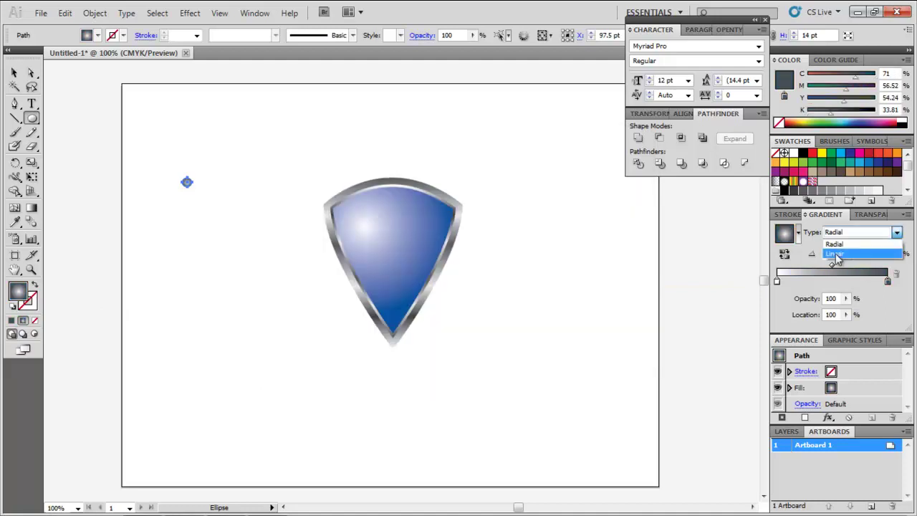
pyautogui.click(835, 254)
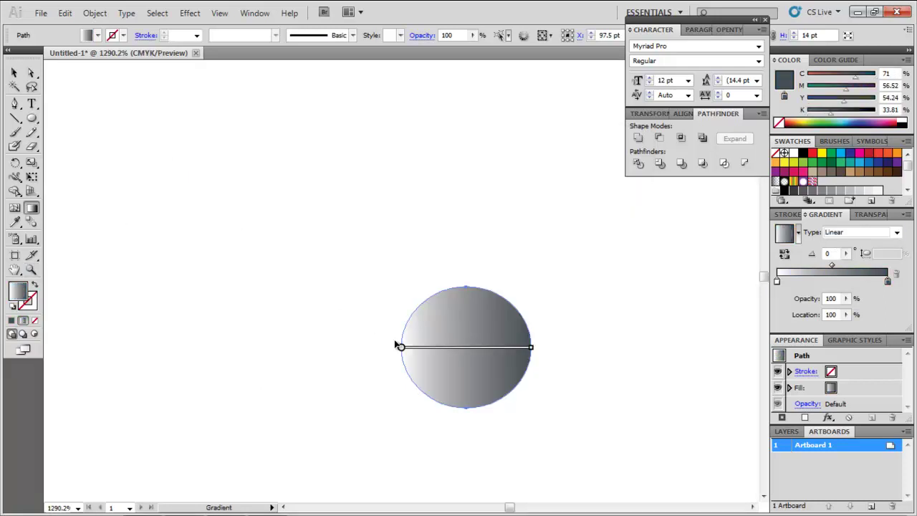
# - Redirect the small circle's gradient to run from light at the top to dark at the bottom, about -91.4°
pyautogui.moveTo(395, 344); pyautogui.dragTo(398, 419)
pyautogui.moveTo(400, 410)
pyautogui.mouseDown()
pyautogui.moveTo(470, 364)
pyautogui.moveTo(467, 352)
pyautogui.mouseUp()
pyautogui.press('v')
pyautogui.click(556, 402)
# - Move the circle onto the upper left of the shield's metal frame and shrink it to about 6.87 pt tall as a rivet
pyautogui.hotkey('ctrl', '-')
pyautogui.hotkey('ctrl', '-')
pyautogui.hotkey('ctrl', '-')
pyautogui.hotkey('ctrl', '-')
pyautogui.hotkey('ctrl', '-')
pyautogui.hotkey('ctrl', '-')
pyautogui.hotkey('ctrl', '-')
pyautogui.hotkey('ctrl', '-')
pyautogui.moveTo(404, 285); pyautogui.dragTo(546, 313)
pyautogui.press('z')
pyautogui.moveTo(522, 266); pyautogui.dragTo(716, 469)
pyautogui.press('v')
pyautogui.moveTo(252, 185); pyautogui.dragTo(242, 175)
pyautogui.moveTo(237, 169); pyautogui.dragTo(240, 170)
# - Copy the rivet and distribute pasted duplicates at regular intervals around the shield's whole metal frame
pyautogui.hotkey('ctrl', 'c')
pyautogui.hotkey('ctrl', 'v')
pyautogui.moveTo(401, 283); pyautogui.dragTo(252, 222)
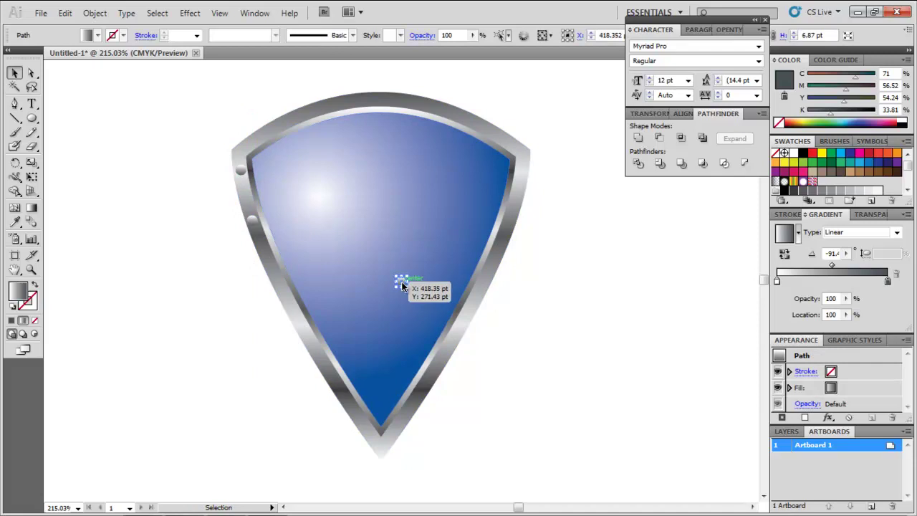
pyautogui.moveTo(402, 285); pyautogui.dragTo(289, 306)
pyautogui.hotkey('ctrl', 'v')
pyautogui.hotkey('ctrl', 'v')
pyautogui.moveTo(401, 282); pyautogui.dragTo(345, 385)
pyautogui.hotkey('ctrl', 'v')
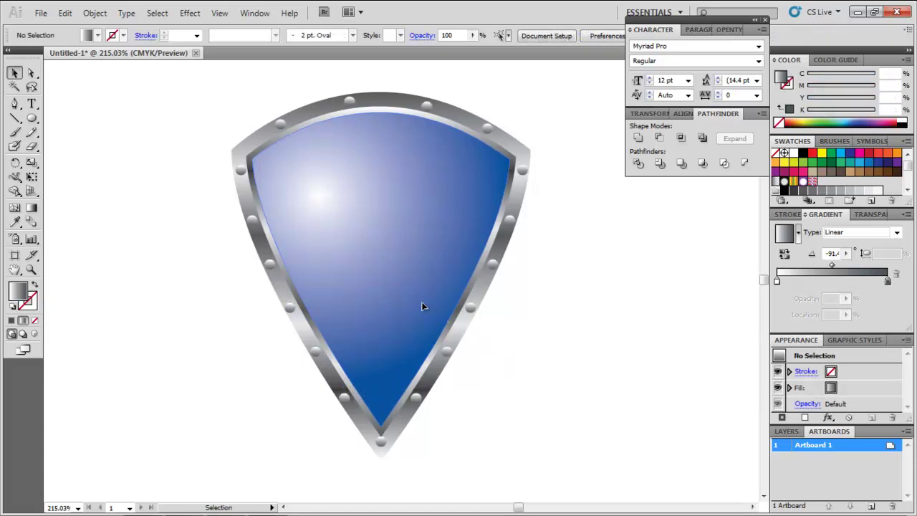
# - Try a Multiply drop shadow on the blue shield face with 0 pt X and Y offsets and a 5.04 pt blur
pyautogui.click(421, 306)
pyautogui.press('a')
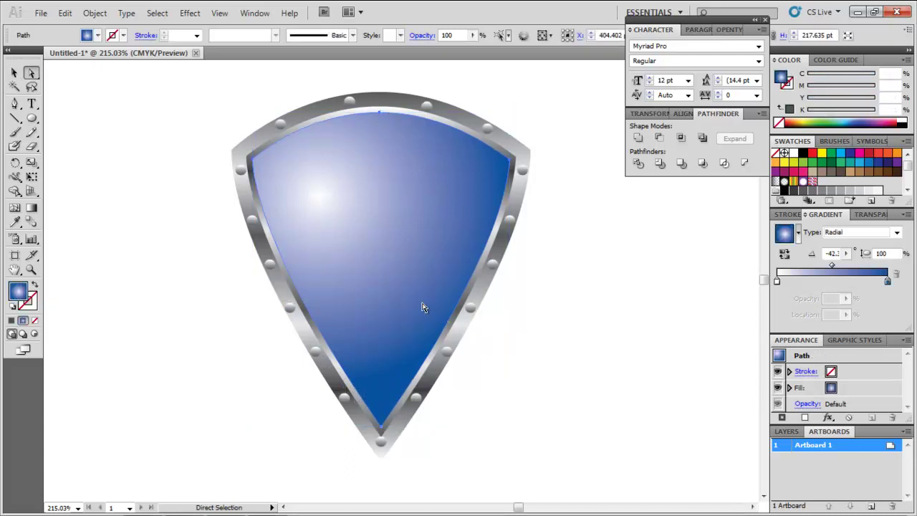
pyautogui.press('v')
pyautogui.press('a')
pyautogui.press('v')
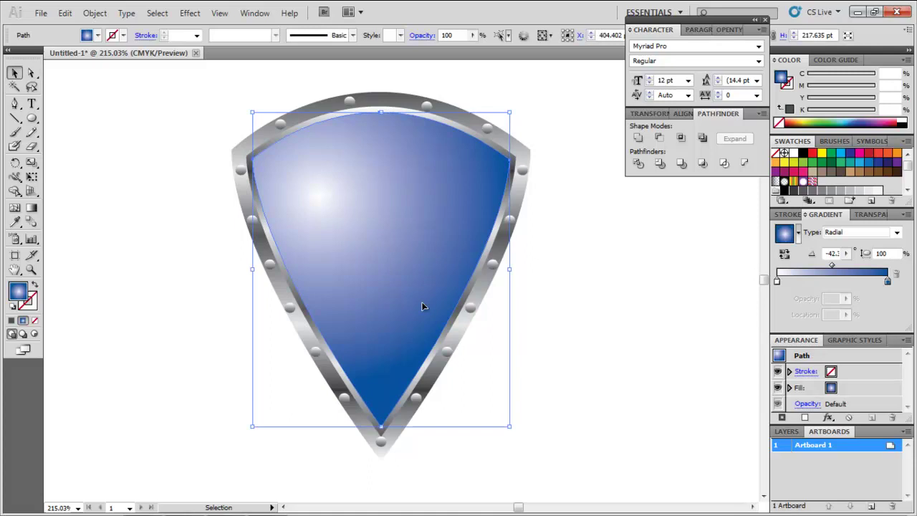
pyautogui.click(193, 14)
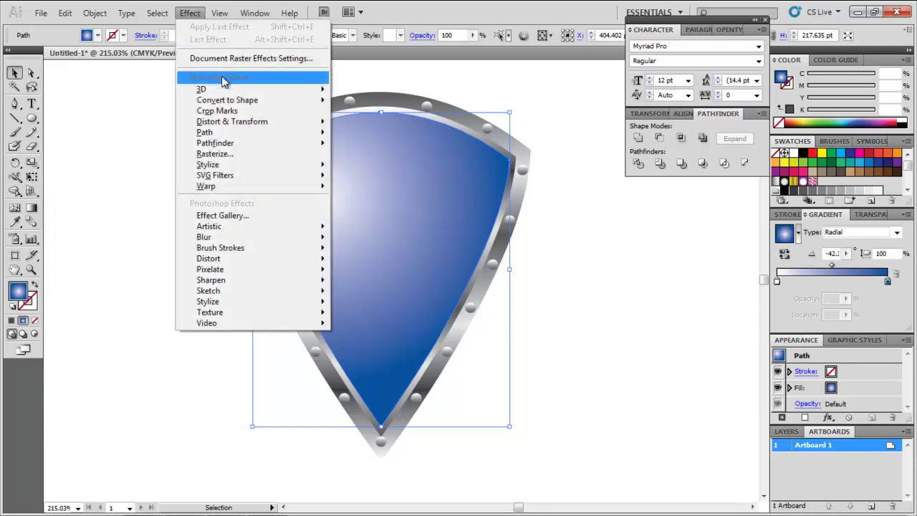
pyautogui.moveTo(297, 167)
pyautogui.click(339, 168)
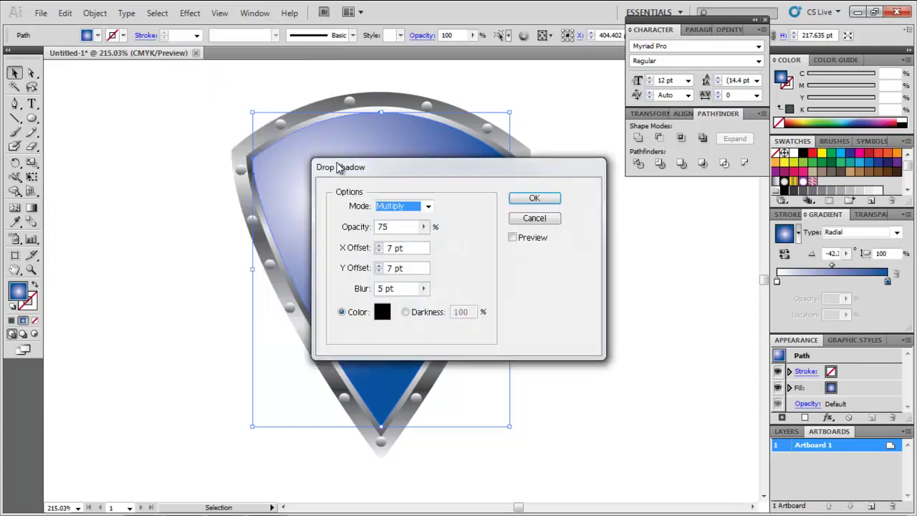
pyautogui.press('Tab')
pyautogui.press('Tab')
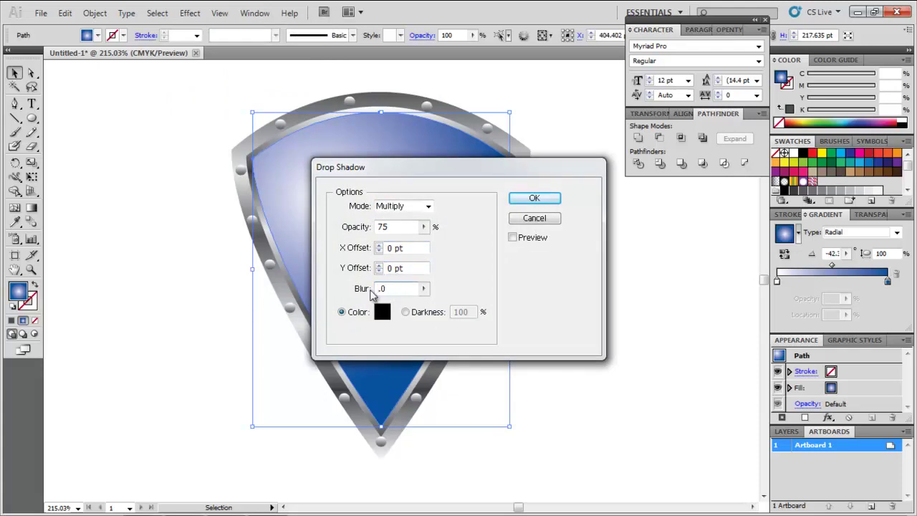
# - Apply the drop shadow in dark blue (#231F84) and delete it from the blue shield face
pyautogui.doubleClick(386, 313)
pyautogui.click(441, 268)
pyautogui.moveTo(480, 227); pyautogui.dragTo(481, 233)
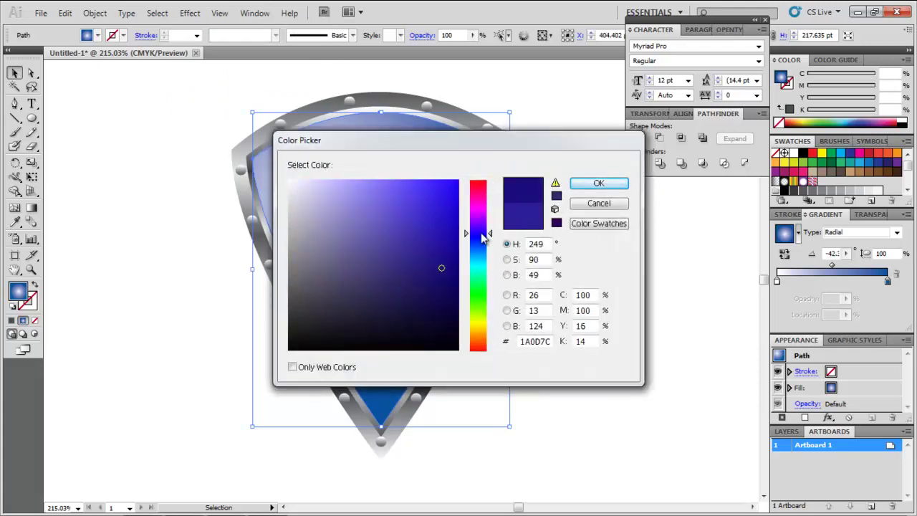
pyautogui.click(421, 260)
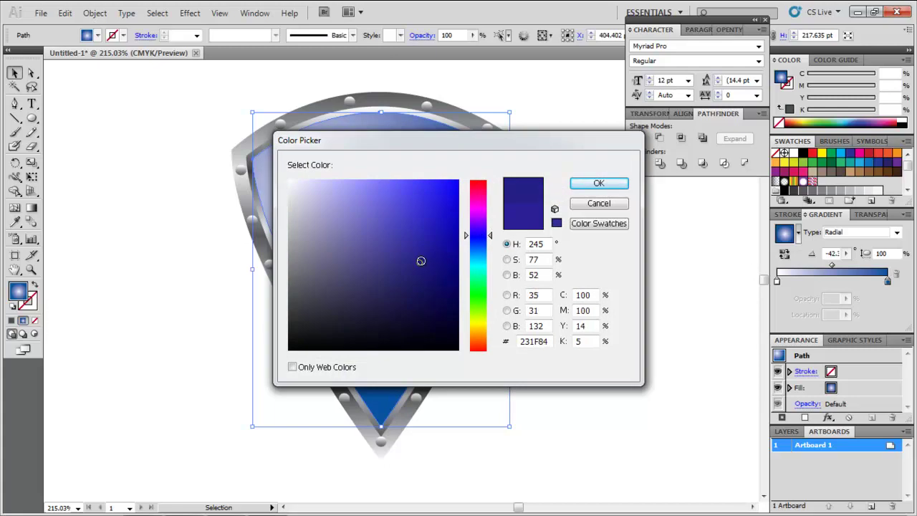
pyautogui.click(574, 184)
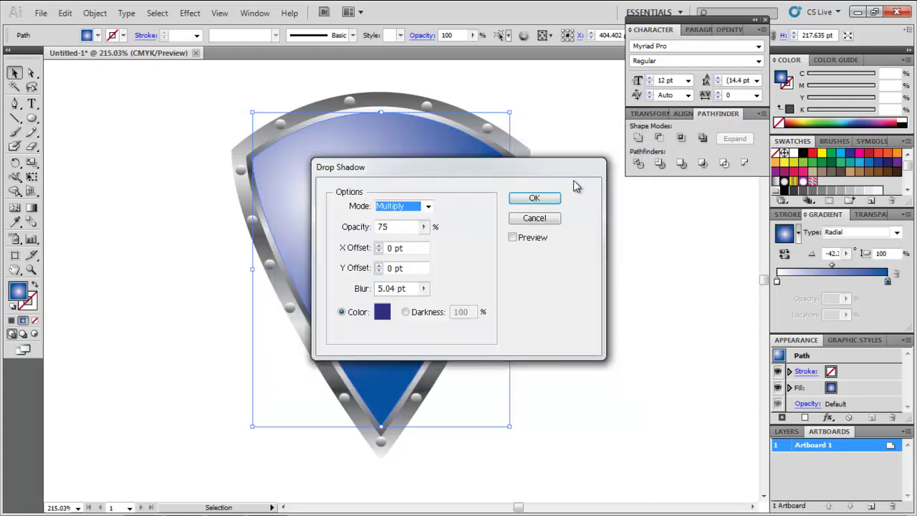
pyautogui.click(531, 201)
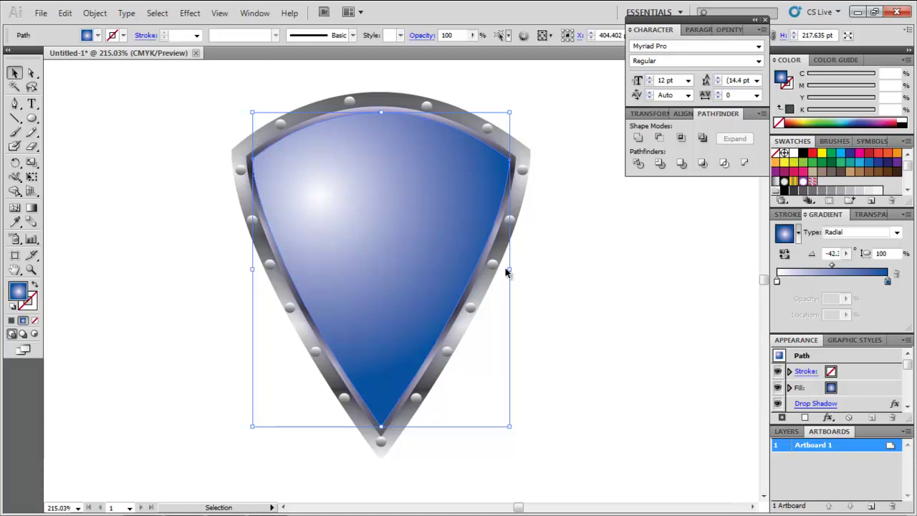
pyautogui.click(865, 405)
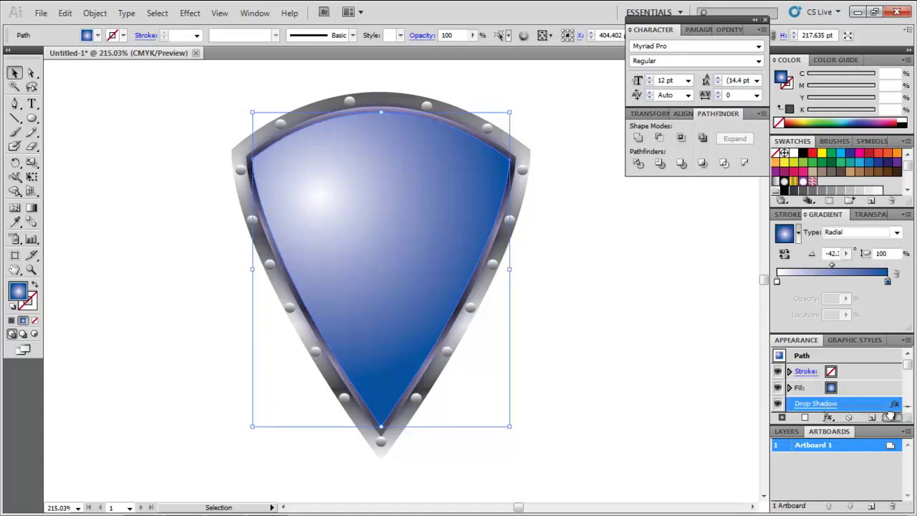
pyautogui.click(891, 417)
# - Apply an Inner Glow effect in Multiply mode to the edge of the blue shield face
pyautogui.click(190, 13)
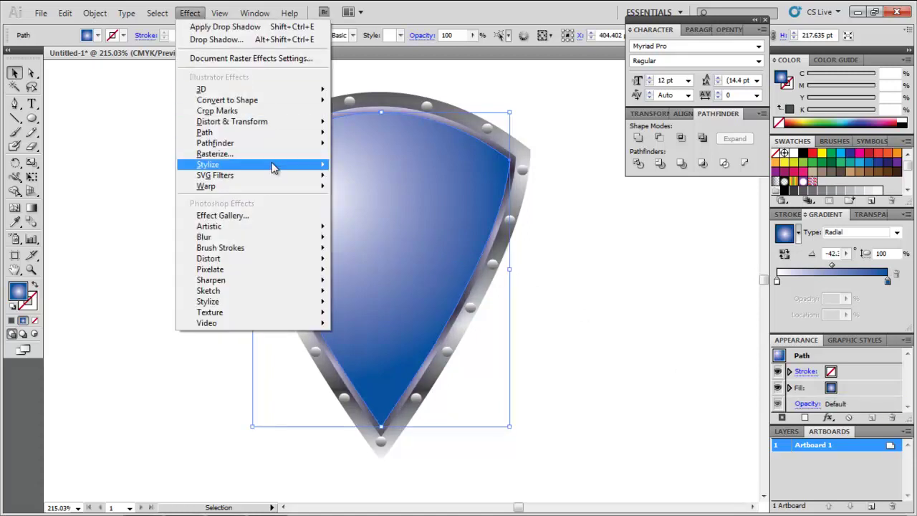
pyautogui.moveTo(273, 165)
pyautogui.click(362, 196)
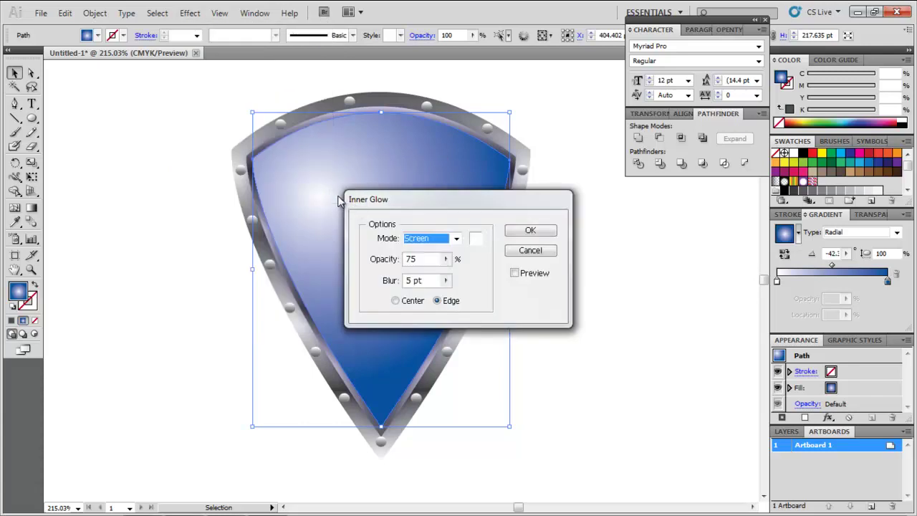
pyautogui.click(456, 238)
pyautogui.click(427, 267)
pyautogui.moveTo(430, 281); pyautogui.dragTo(403, 283)
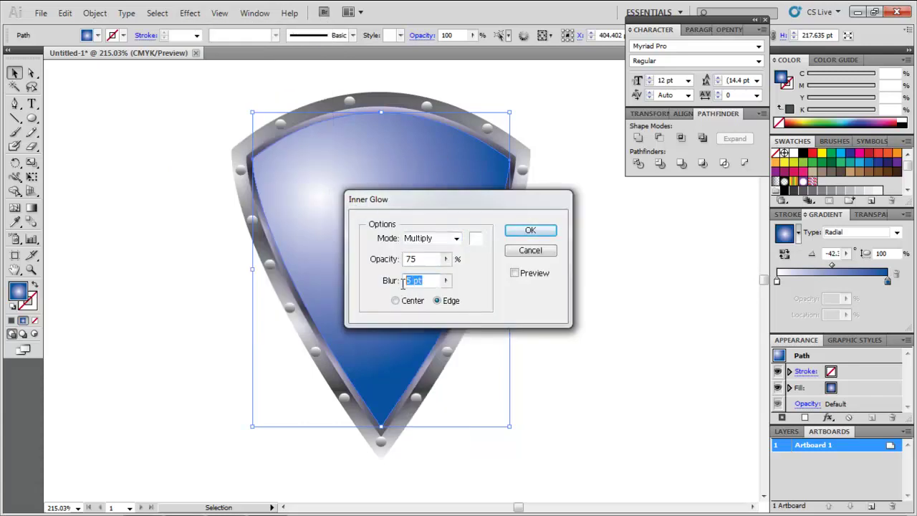
pyautogui.click(528, 231)
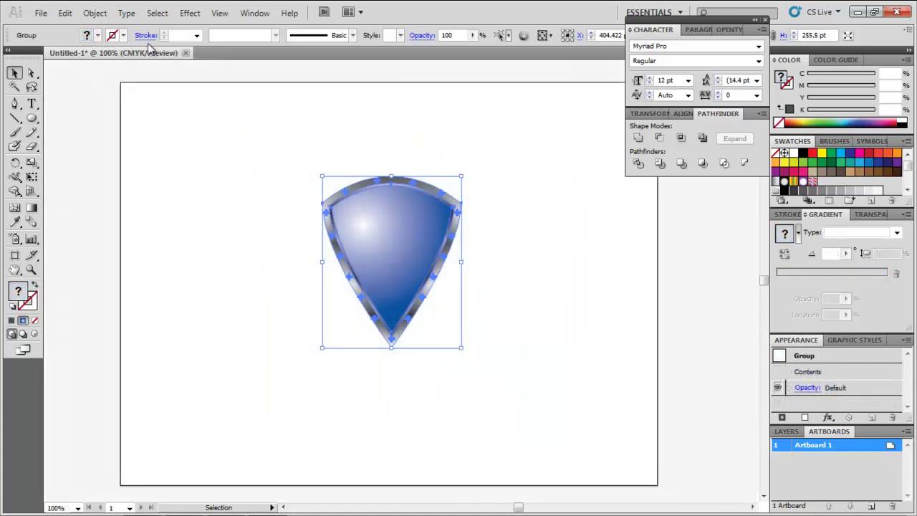
# - Hide the grouped shield and draw a 328 pt vertical line down from the artboard's upper edge, shown in outline view
pyautogui.click(95, 13)
pyautogui.click(284, 121)
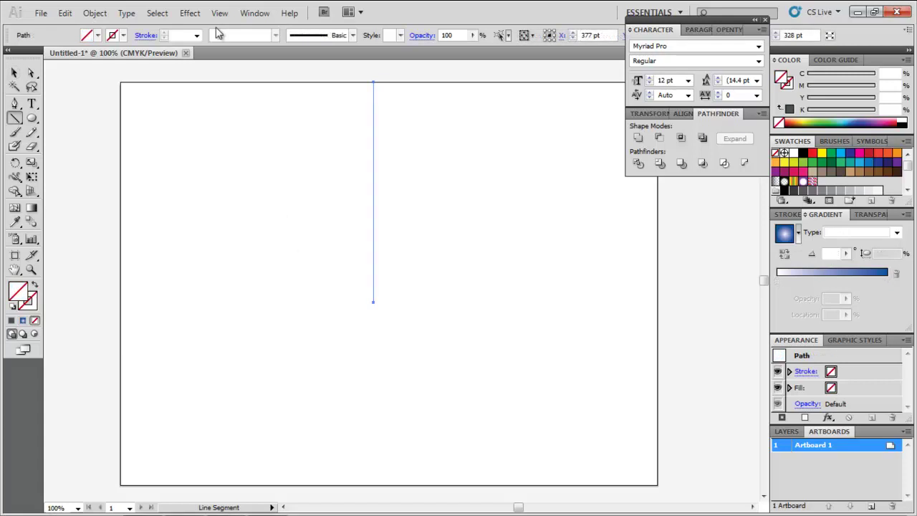
pyautogui.click(220, 13)
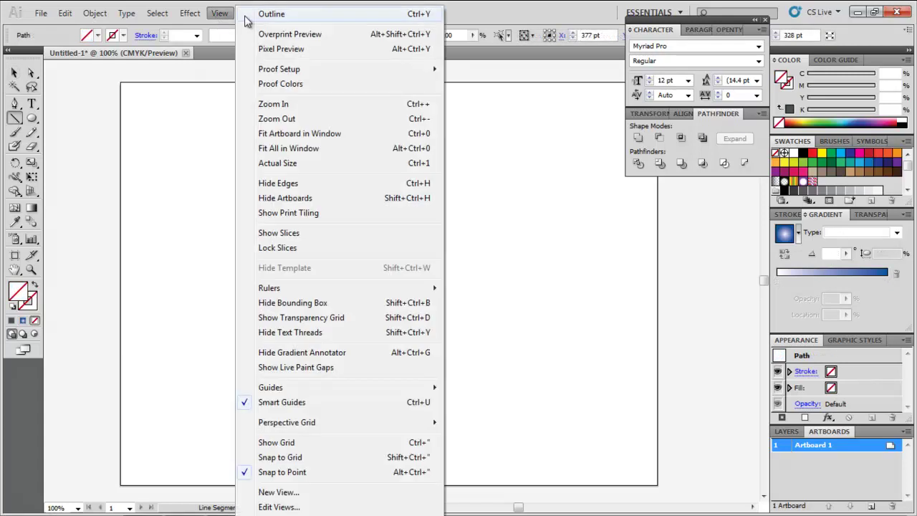
pyautogui.click(247, 15)
# - Make a copy of the vertical line rotated by -5°
pyautogui.press('v')
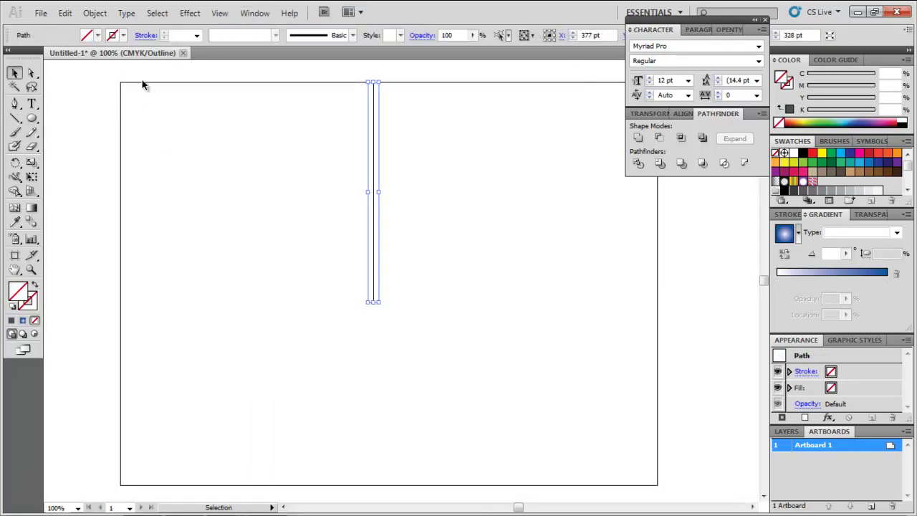
pyautogui.click(105, 16)
pyautogui.moveTo(139, 29)
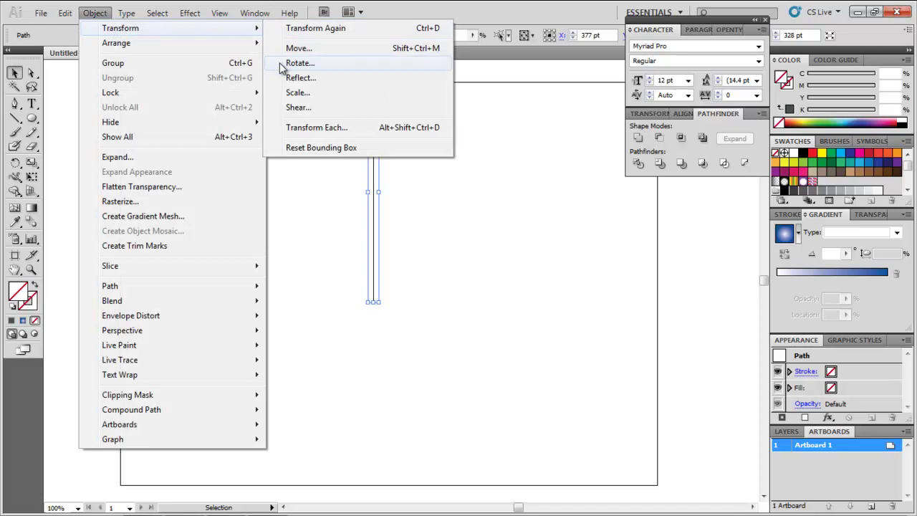
pyautogui.click(282, 62)
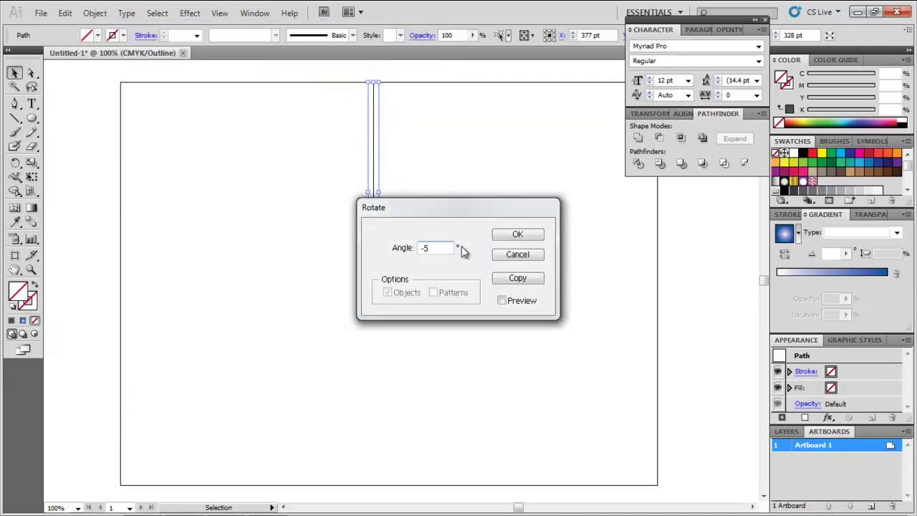
pyautogui.click(501, 281)
# - Join the open ends of the two crossing lines with short line segments
pyautogui.press('\\')
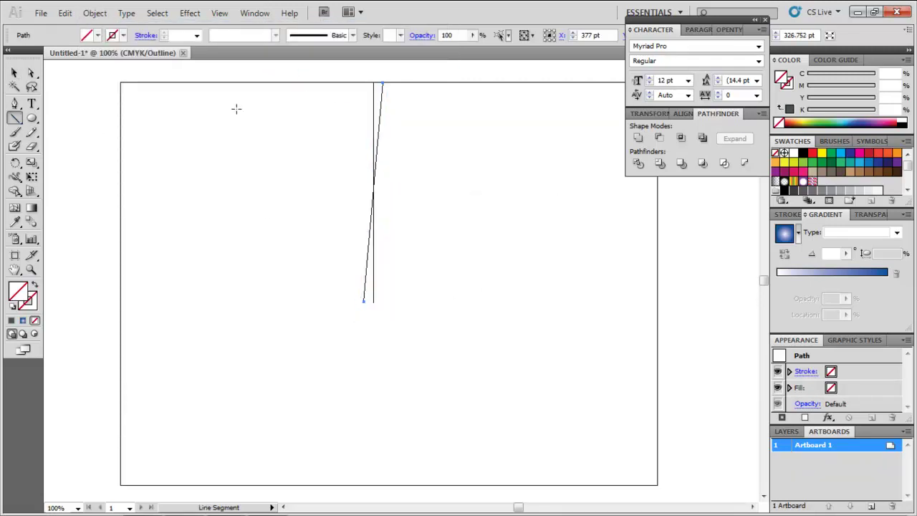
pyautogui.moveTo(364, 301); pyautogui.dragTo(373, 302)
pyautogui.press('v')
pyautogui.click(267, 258)
# - Trace the crossed lines with the Pen tool as a closed, bow-tie-shaped path through their four end points
pyautogui.press('z')
pyautogui.moveTo(317, 79); pyautogui.dragTo(449, 329)
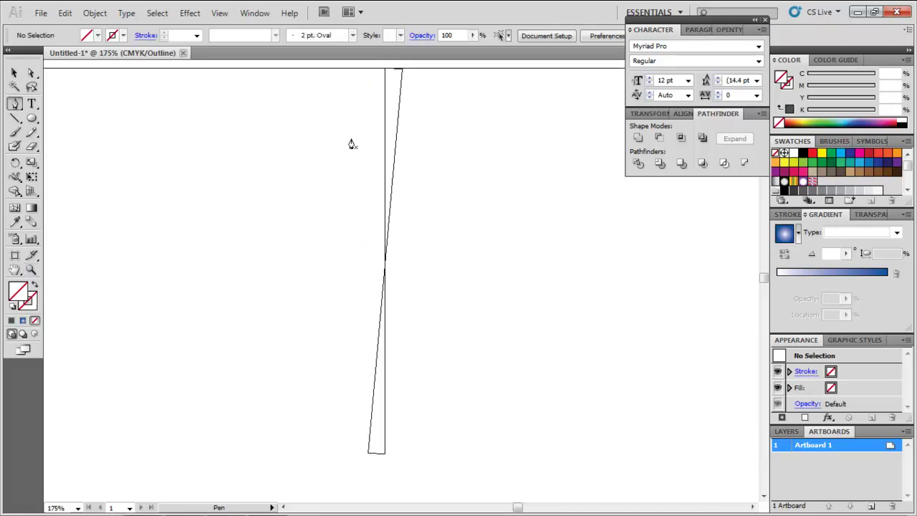
pyautogui.click(385, 69)
pyautogui.click(402, 70)
pyautogui.click(368, 452)
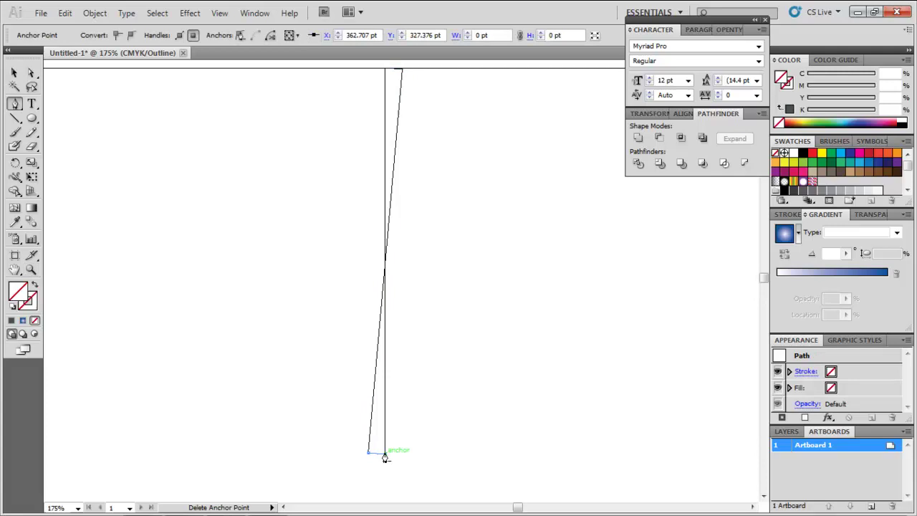
pyautogui.press('v')
# - Move the traced ray shape aside, delete the leftover construction lines and put the shape back in their place
pyautogui.moveTo(387, 254); pyautogui.dragTo(308, 259)
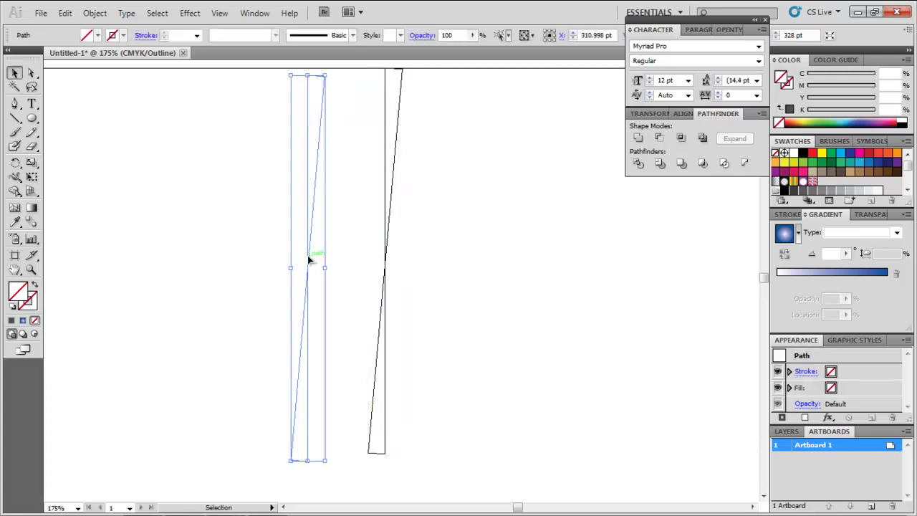
pyautogui.hotkey('ctrl', '-')
pyautogui.hotkey('ctrl', '-')
pyautogui.hotkey('ctrl', '-')
pyautogui.click(394, 243)
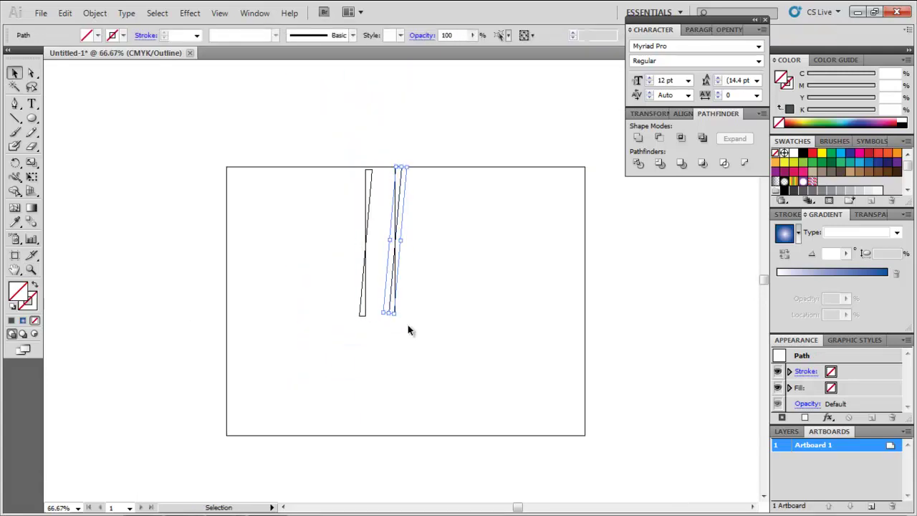
pyautogui.press('Delete')
pyautogui.moveTo(368, 255); pyautogui.dragTo(396, 249)
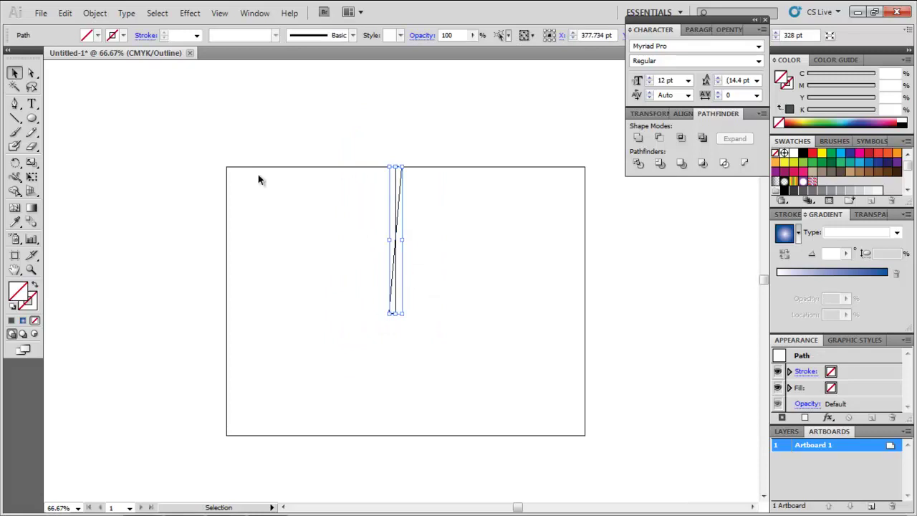
# - Rotate copies of the ray shape repeatedly by -10° about its centre until they form a full circular sunburst
pyautogui.click(94, 13)
pyautogui.moveTo(168, 33)
pyautogui.click(281, 65)
pyautogui.write('-10')
pyautogui.hotkey('alt', 'c')
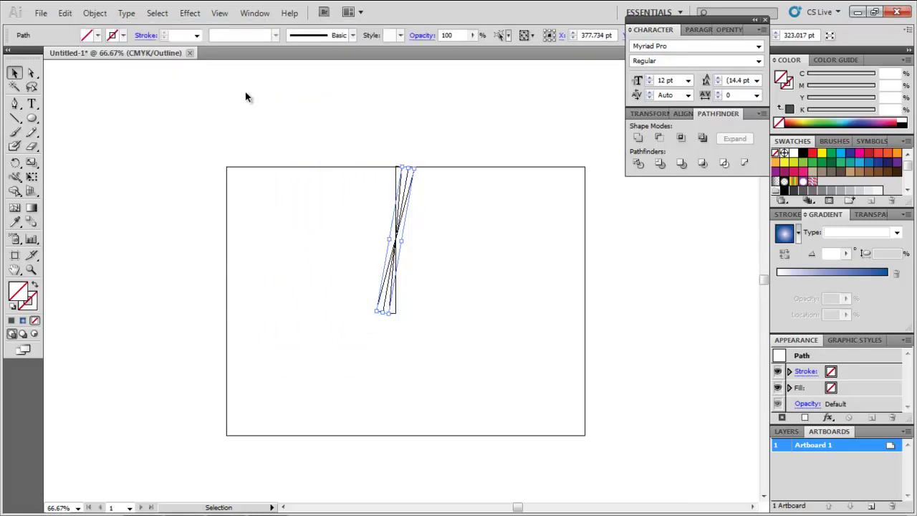
pyautogui.click(95, 13)
pyautogui.click(297, 64)
pyautogui.click(502, 276)
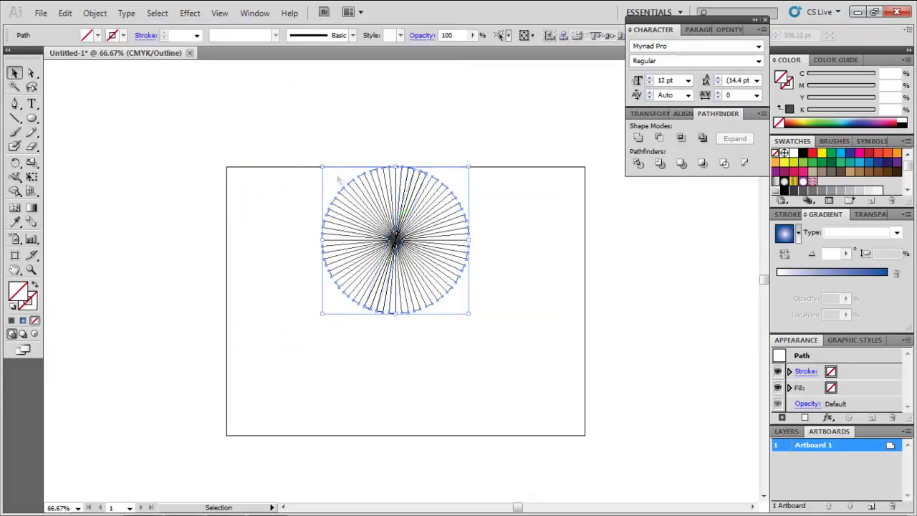
# - Fill all sunburst rays with white and set them to 30% opacity with Overlay blending
pyautogui.doubleClick(20, 293)
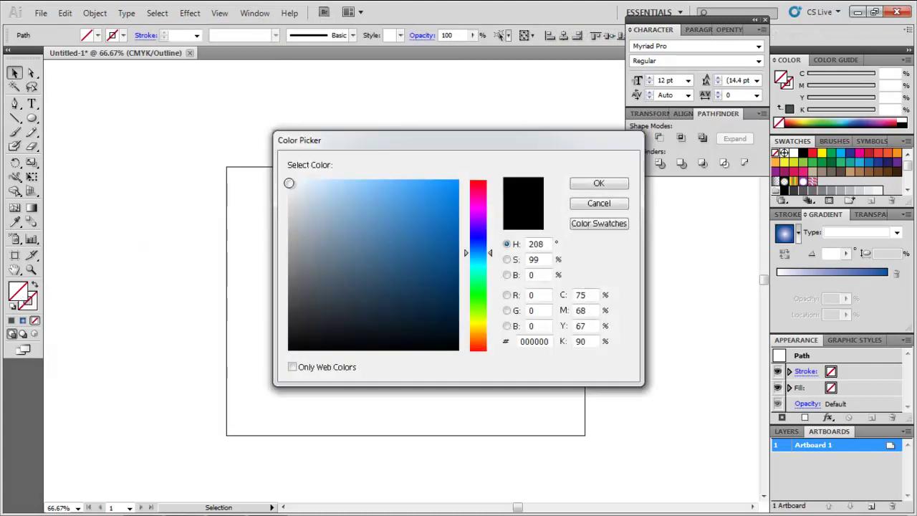
pyautogui.click(289, 183)
pyautogui.click(577, 183)
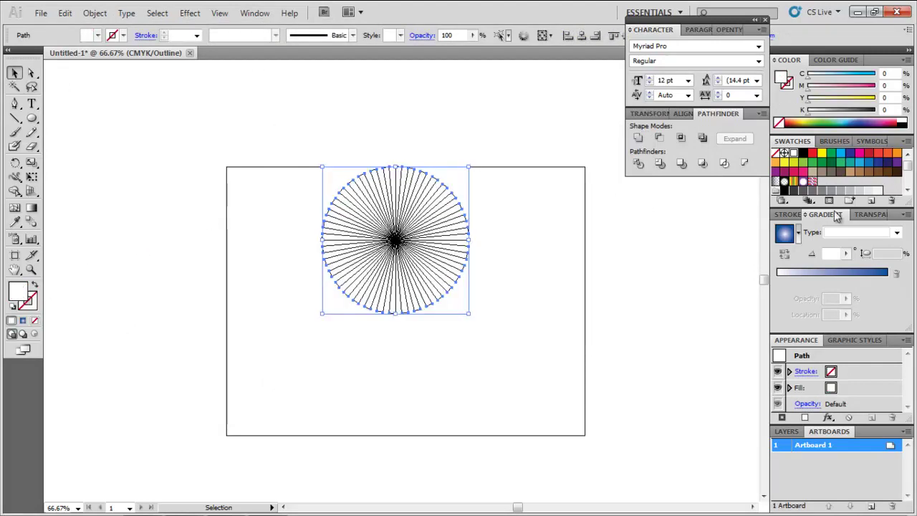
pyautogui.click(859, 215)
pyautogui.click(816, 230)
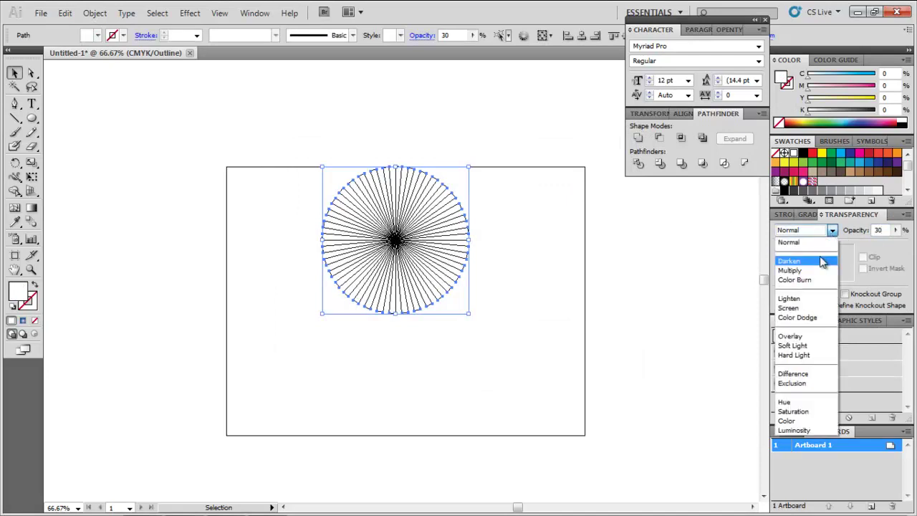
pyautogui.click(827, 336)
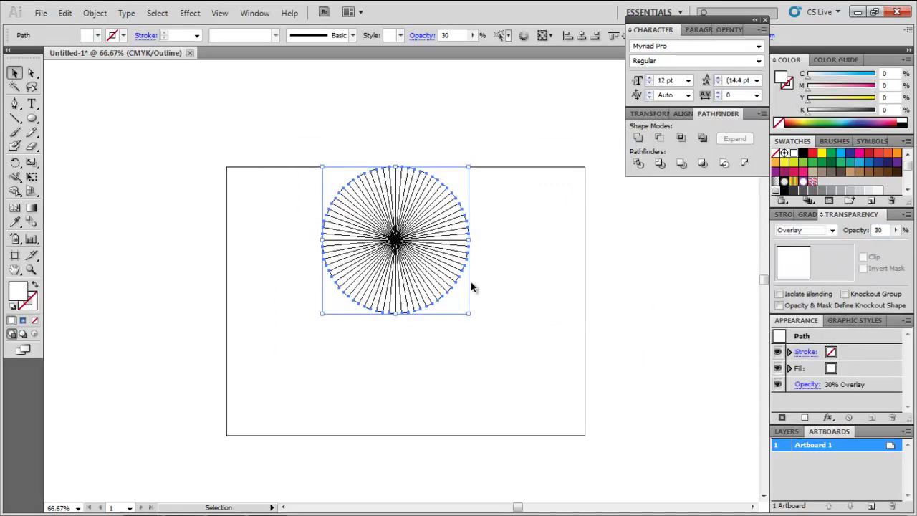
# - Draw a circle about 314 pt in diameter from the sunburst's centre and return to preview display
pyautogui.click(34, 119)
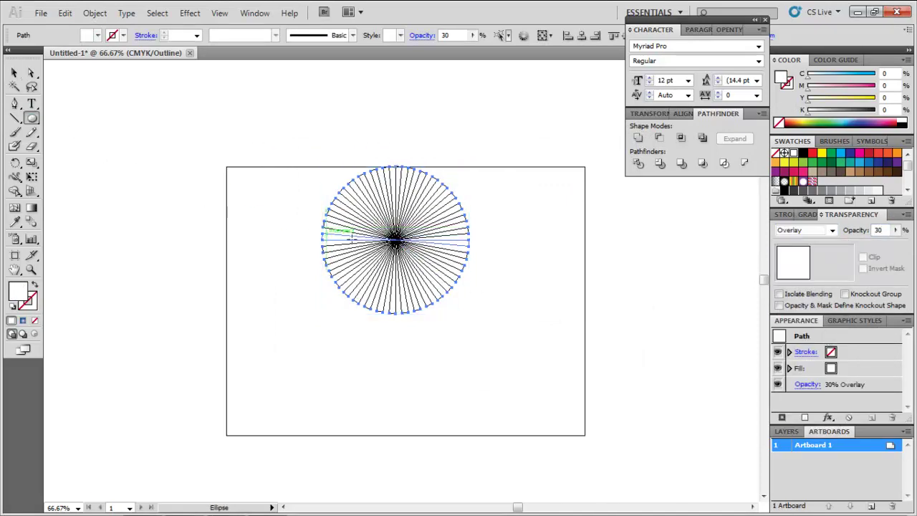
pyautogui.moveTo(395, 241); pyautogui.dragTo(468, 171)
pyautogui.click(220, 13)
pyautogui.click(256, 26)
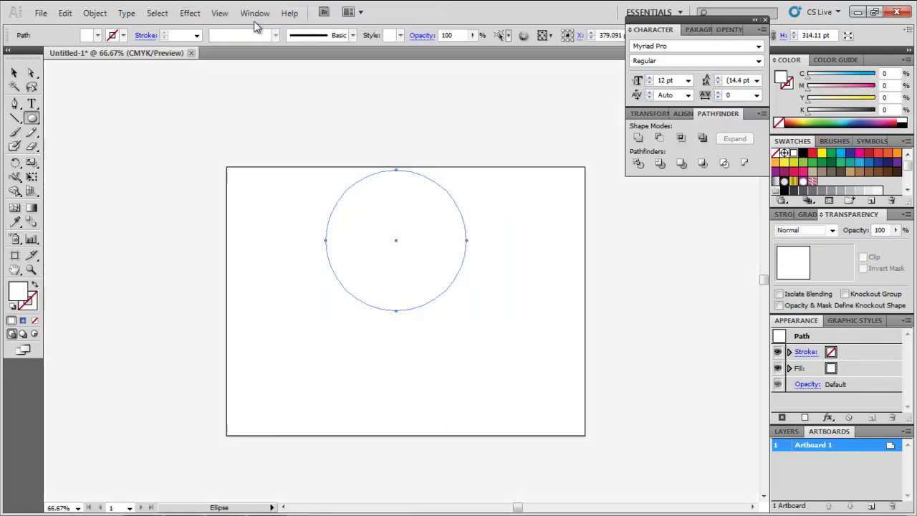
# - Fill the circle with a radial gradient from white at the centre to black at the rim
pyautogui.click(805, 214)
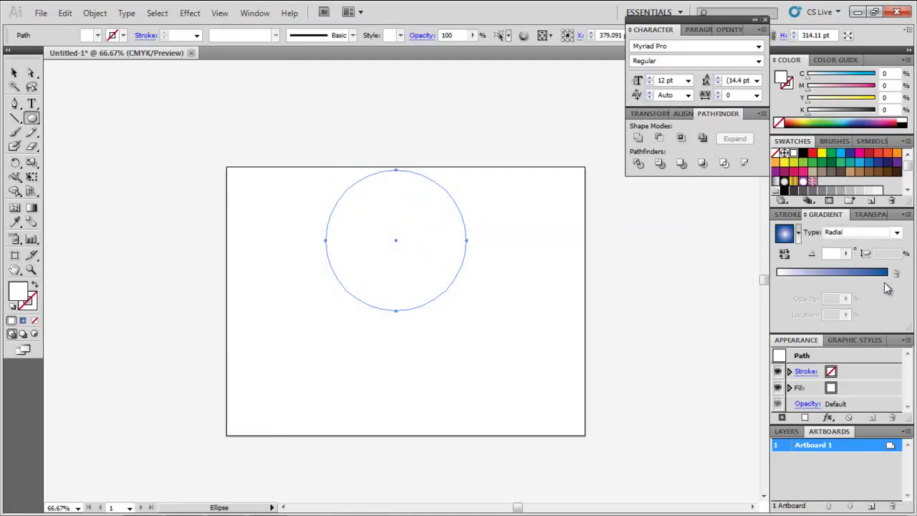
pyautogui.click(886, 282)
pyautogui.click(784, 182)
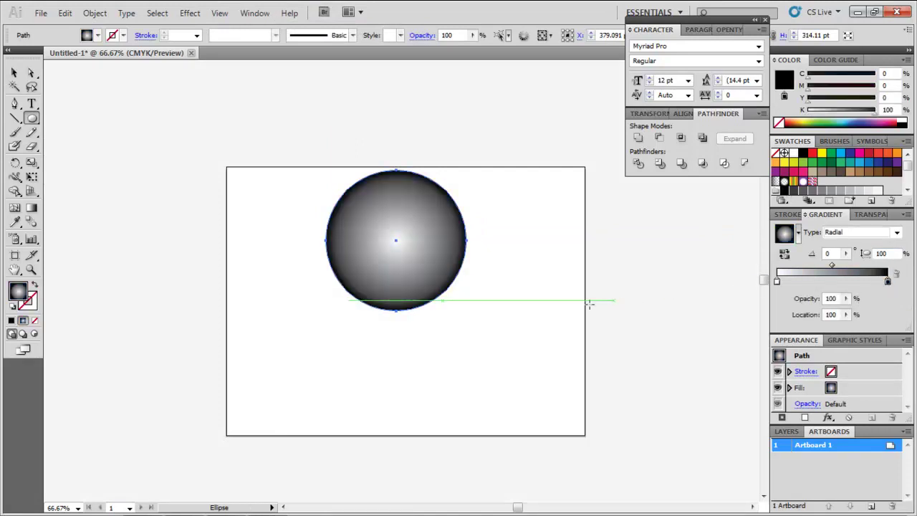
# - Mask the white sunburst with the radial gradient circle by selecting both and making an opacity mask
pyautogui.press('v')
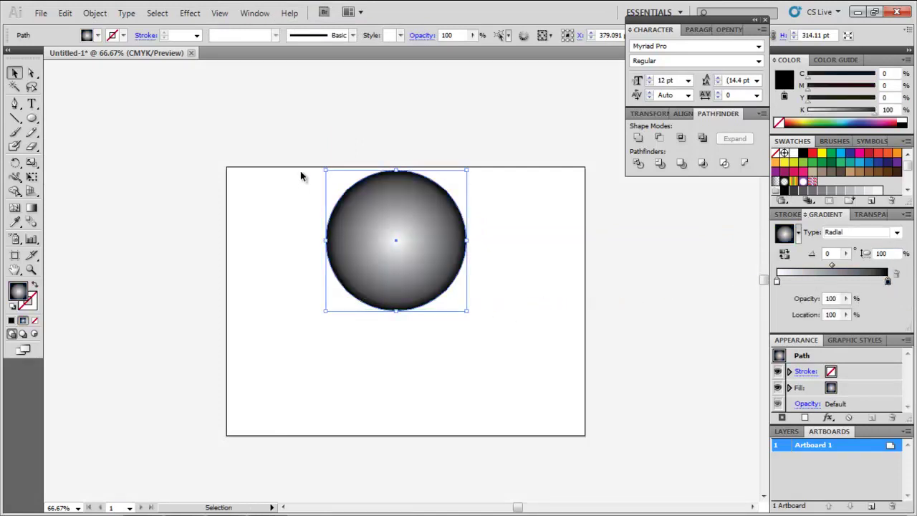
pyautogui.moveTo(499, 303); pyautogui.dragTo(500, 303)
pyautogui.click(870, 214)
pyautogui.click(906, 214)
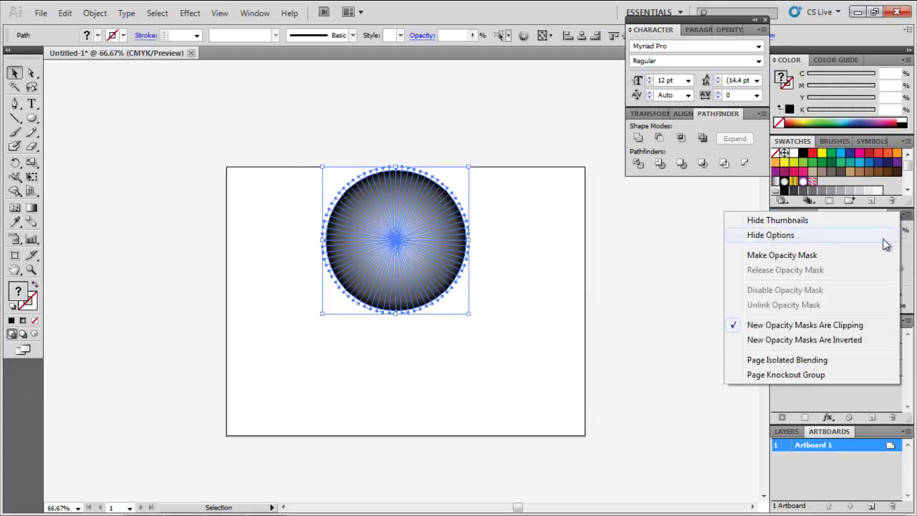
pyautogui.click(878, 257)
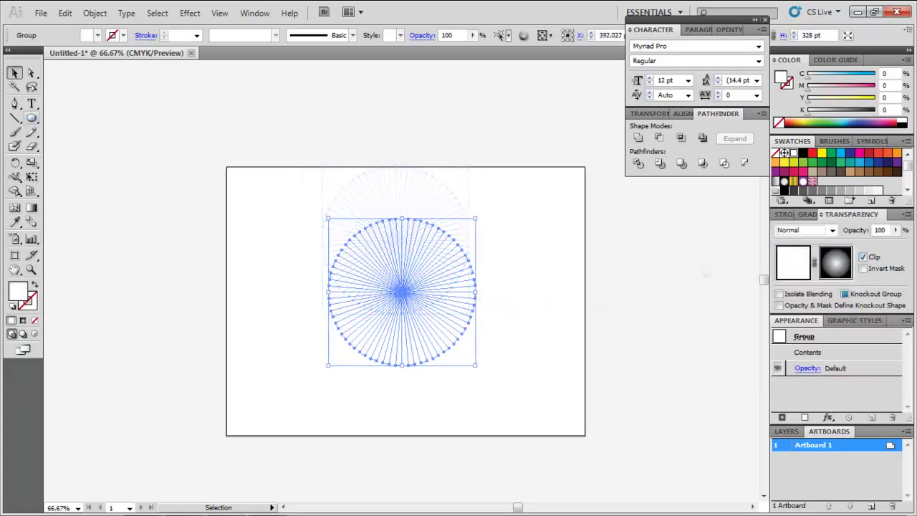
# - Create an 800 × 600 pt rectangle and align it to cover the whole artboard
pyautogui.click(31, 118)
pyautogui.click(353, 243)
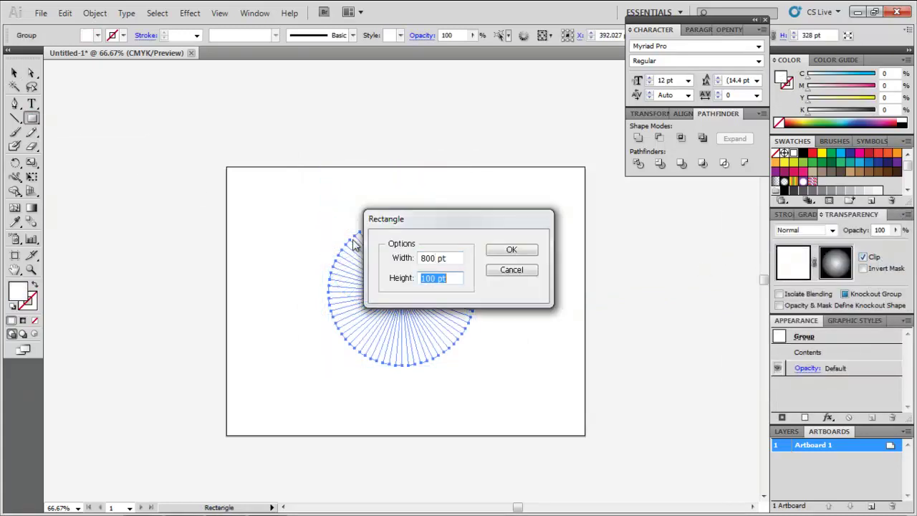
pyautogui.press('Return')
pyautogui.press('v')
pyautogui.moveTo(358, 245); pyautogui.dragTo(340, 194)
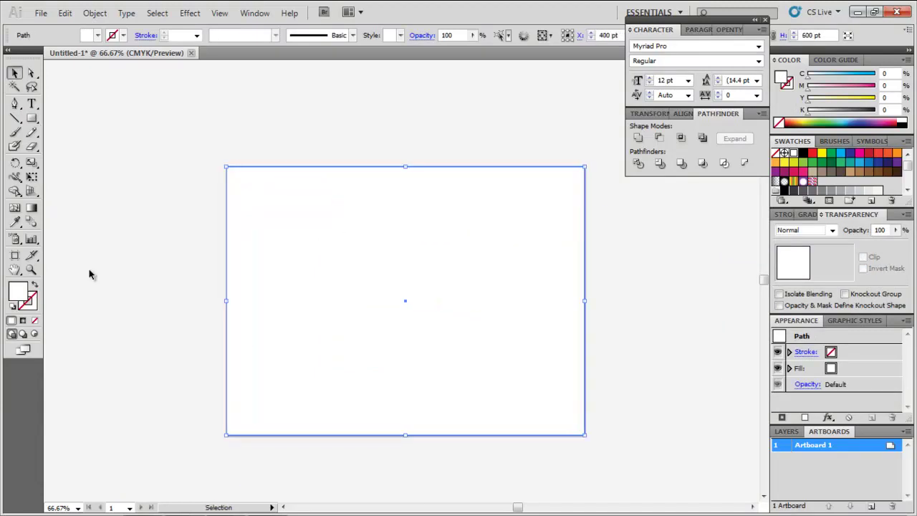
# - Fill the artboard-sized rectangle with black and send it to the back as a background
pyautogui.doubleClick(19, 292)
pyautogui.click(289, 348)
pyautogui.click(599, 184)
pyautogui.rightClick(530, 240)
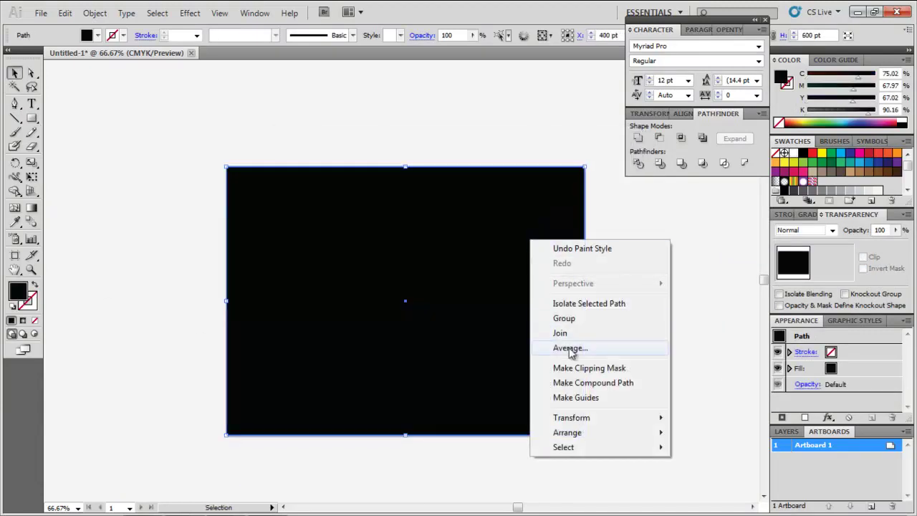
pyautogui.moveTo(613, 435)
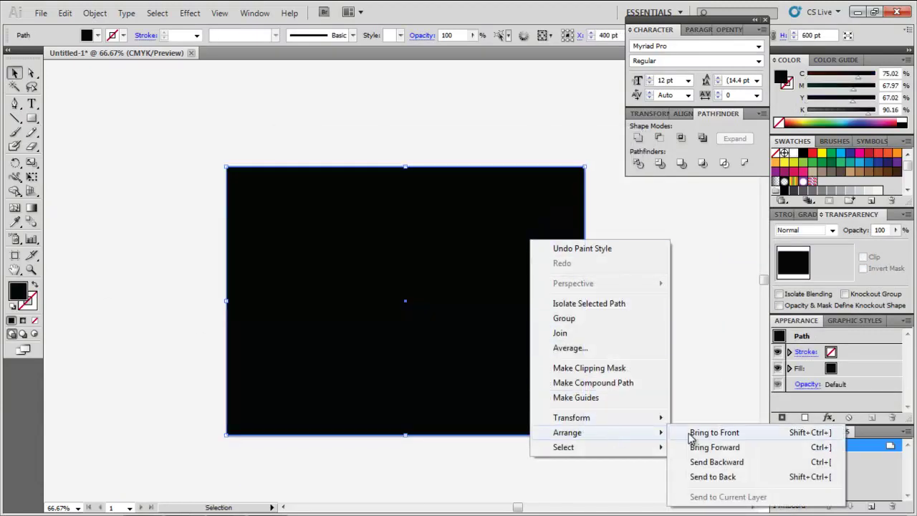
pyautogui.click(709, 477)
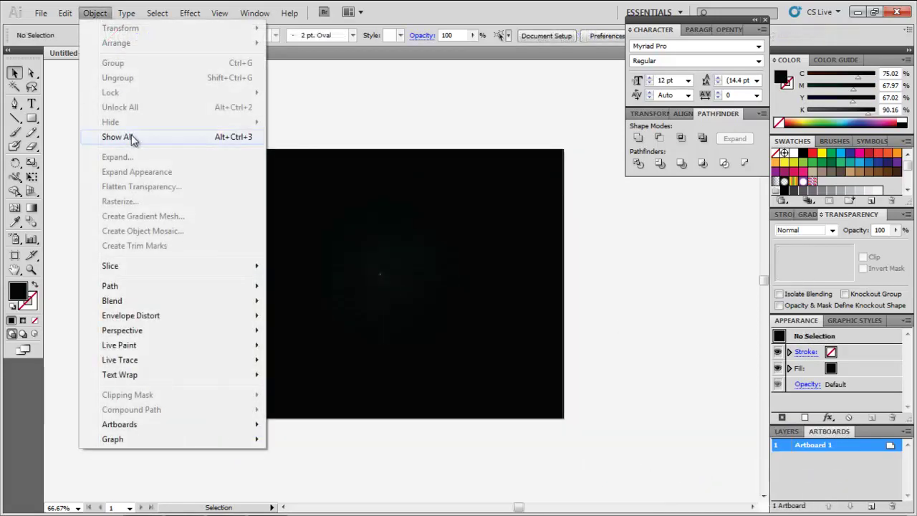
# - Show the hidden shield and stretch the masked sunburst to about 604 pt high, spanning the black background's full width
pyautogui.click(131, 136)
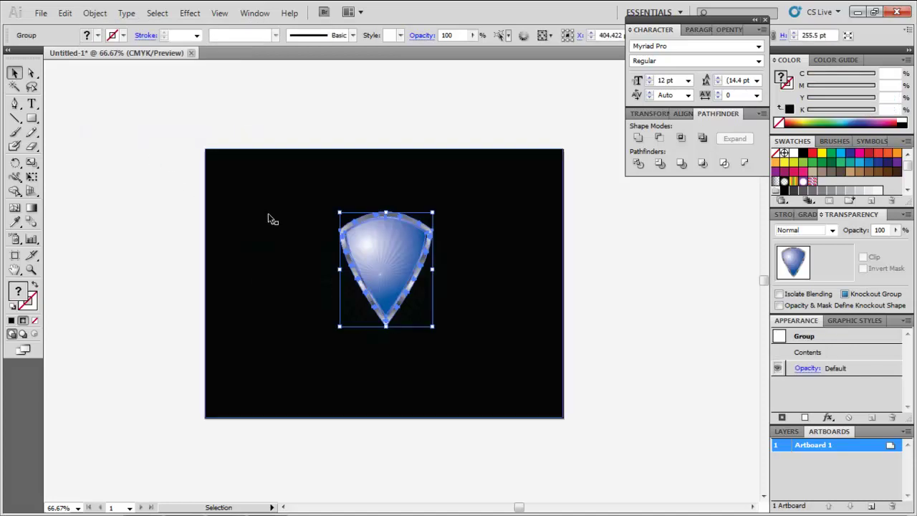
pyautogui.click(364, 274)
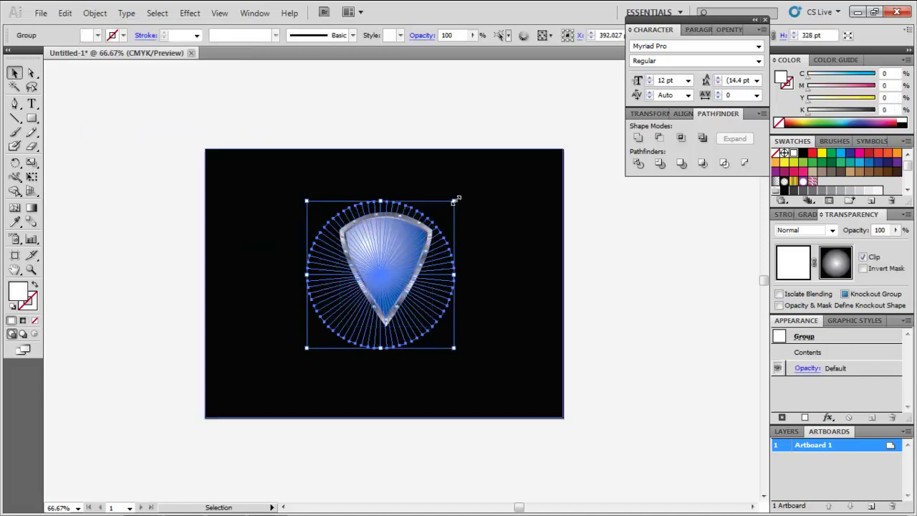
pyautogui.moveTo(455, 200); pyautogui.dragTo(203, 420)
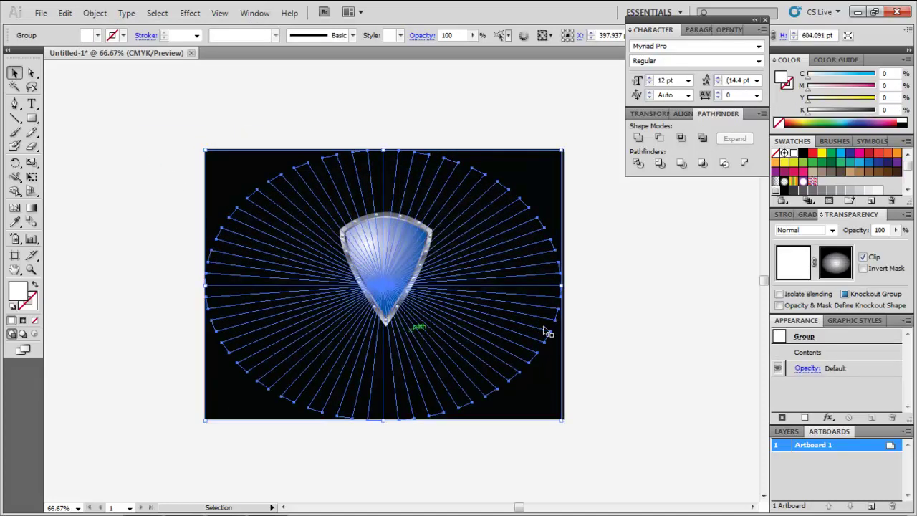
# - Shift the stretched sunburst slightly upward around the shield and deselect it
pyautogui.click(600, 337)
pyautogui.moveTo(384, 281); pyautogui.dragTo(383, 271)
pyautogui.click(600, 379)
pyautogui.hotkey('ctrl', '+')
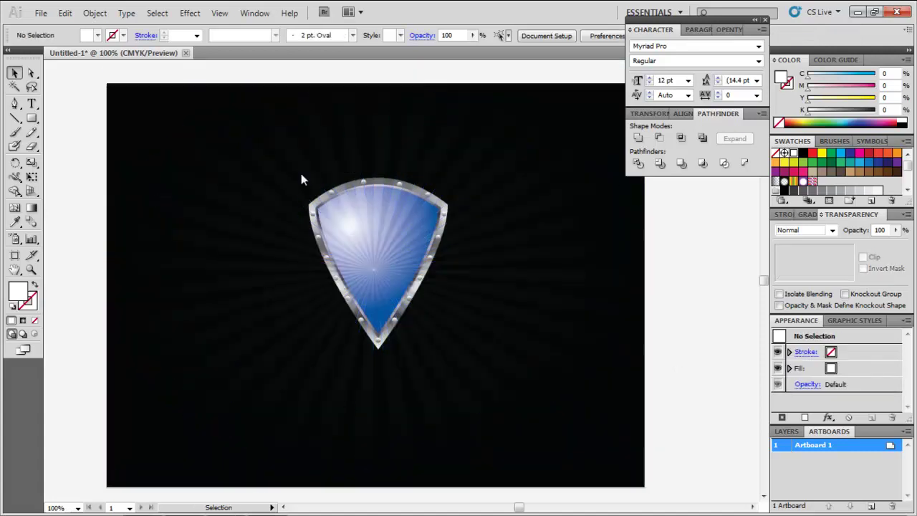